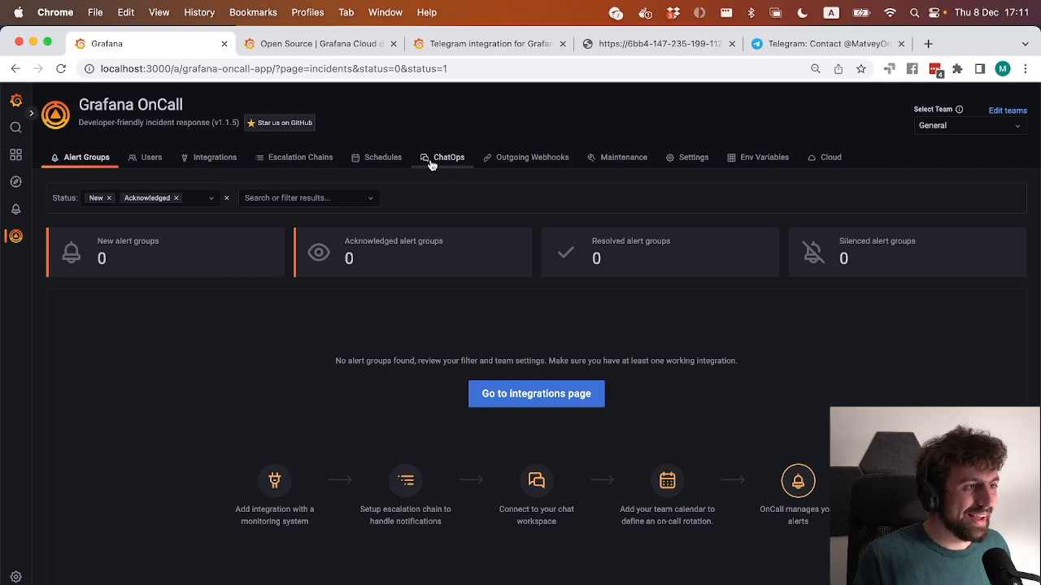
Open the environment variables from the Telegram ChatOps setup and locate TELEGRAM_TOKEN and TELEGRAM_WEBHOOK_HOST.
click(83, 221)
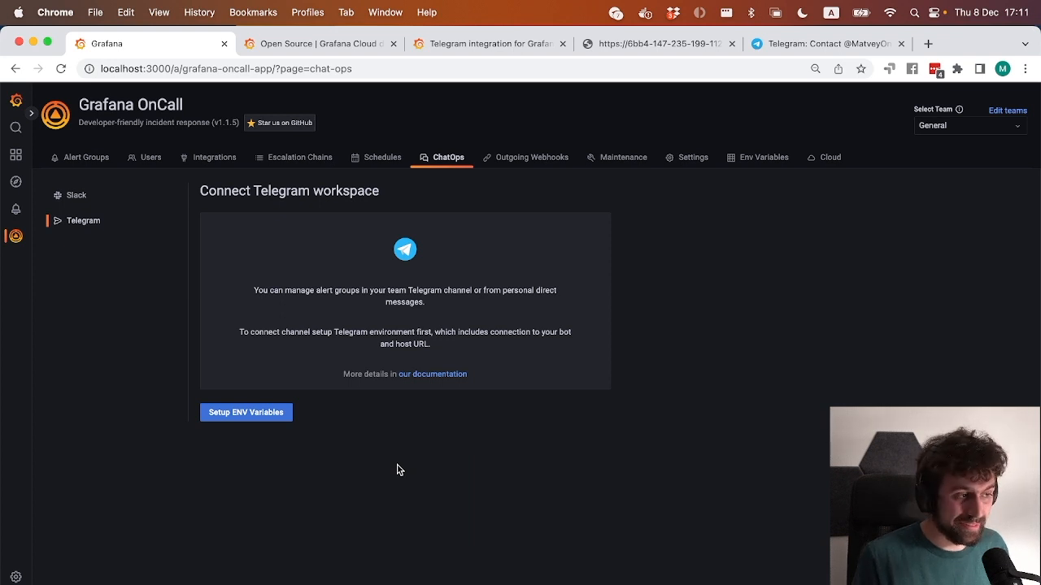
click(262, 416)
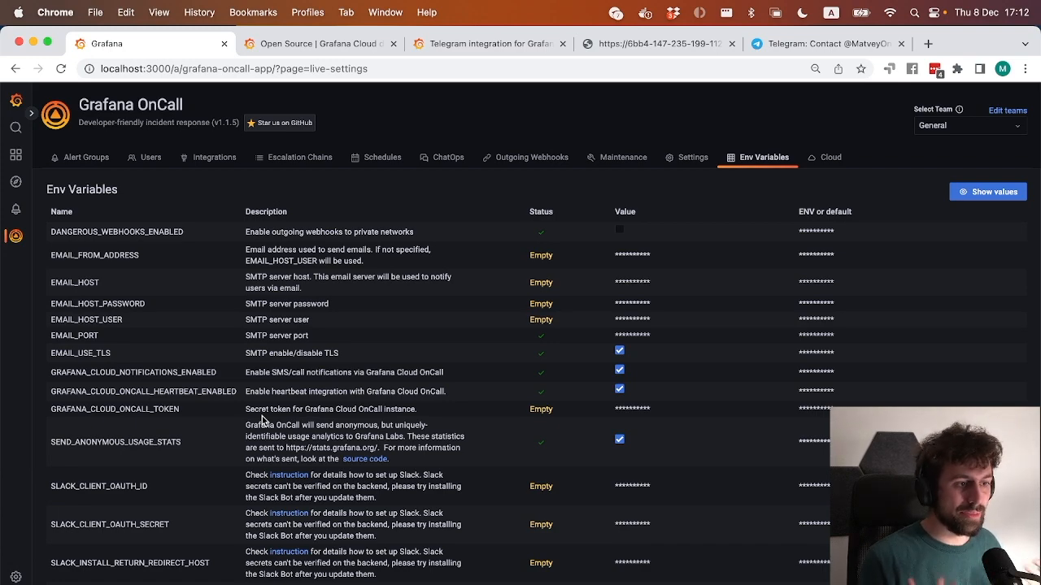
scroll(262, 416, down, 4)
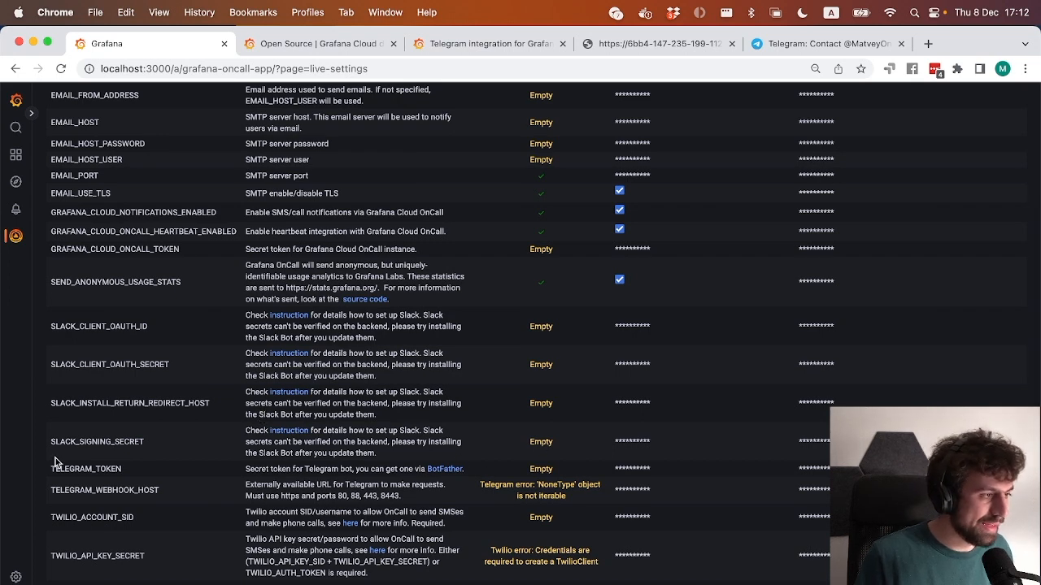
drag(53, 470, 133, 495)
click(134, 495)
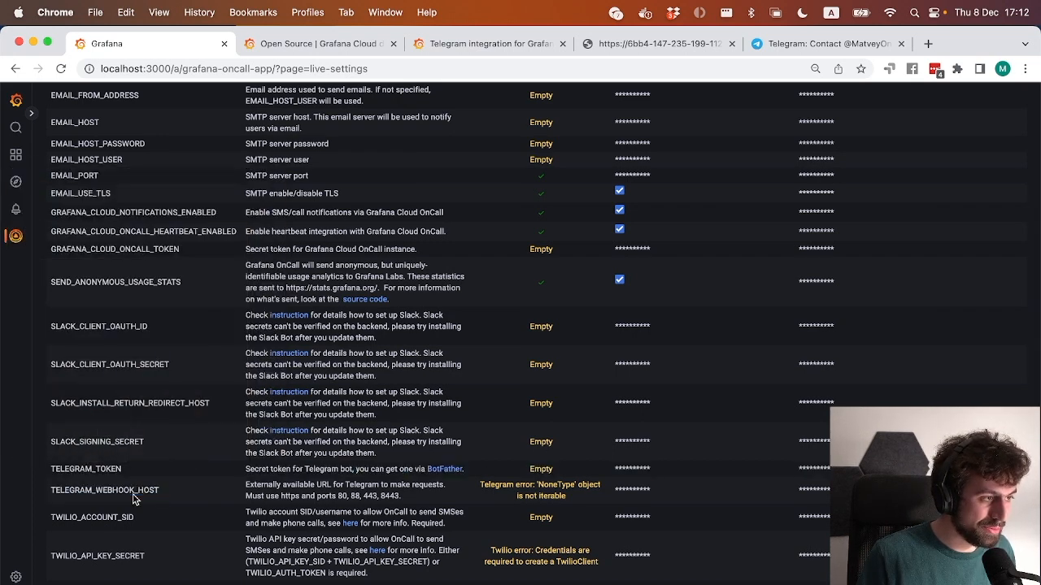
double_click(76, 472)
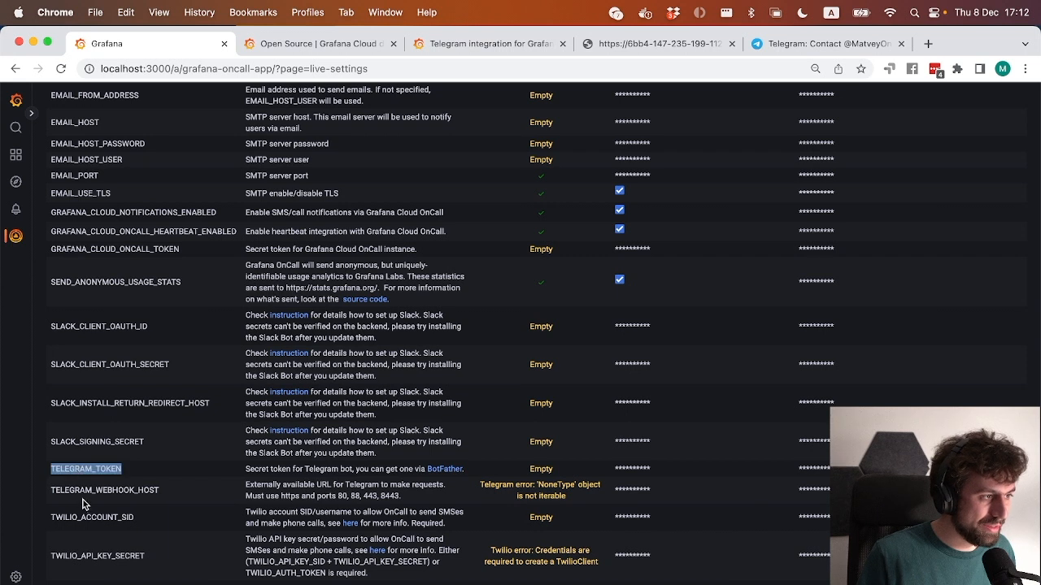
double_click(82, 485)
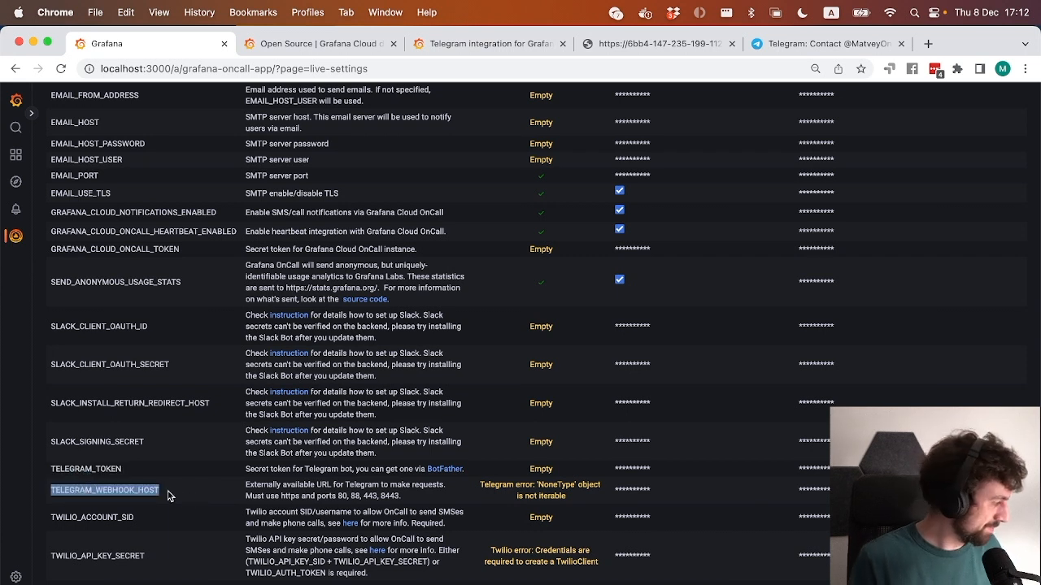
click(169, 496)
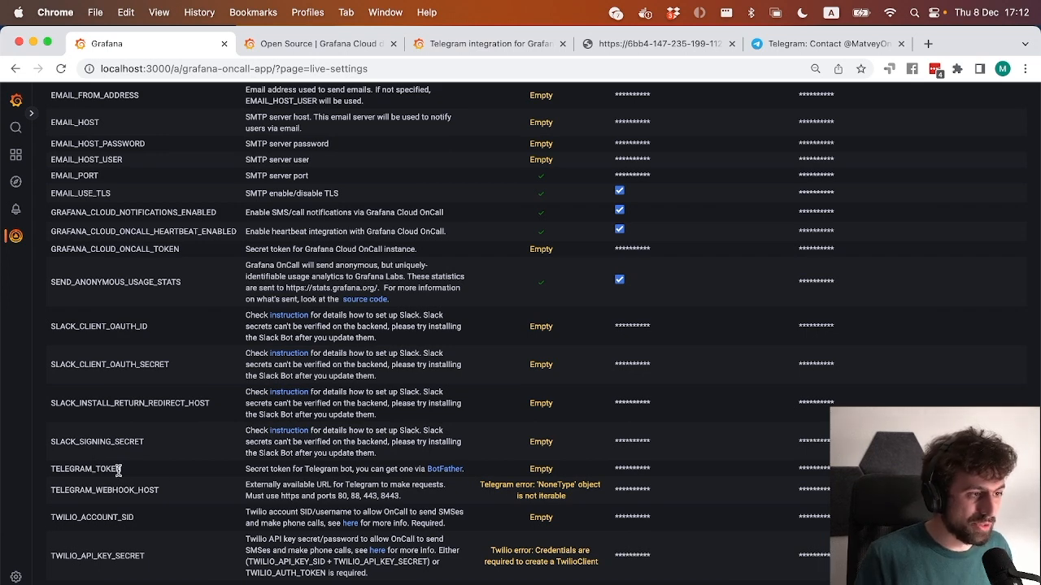
Switch to Telegram and copy the new bot's API token from the BotFather message.
key(super+Tab)
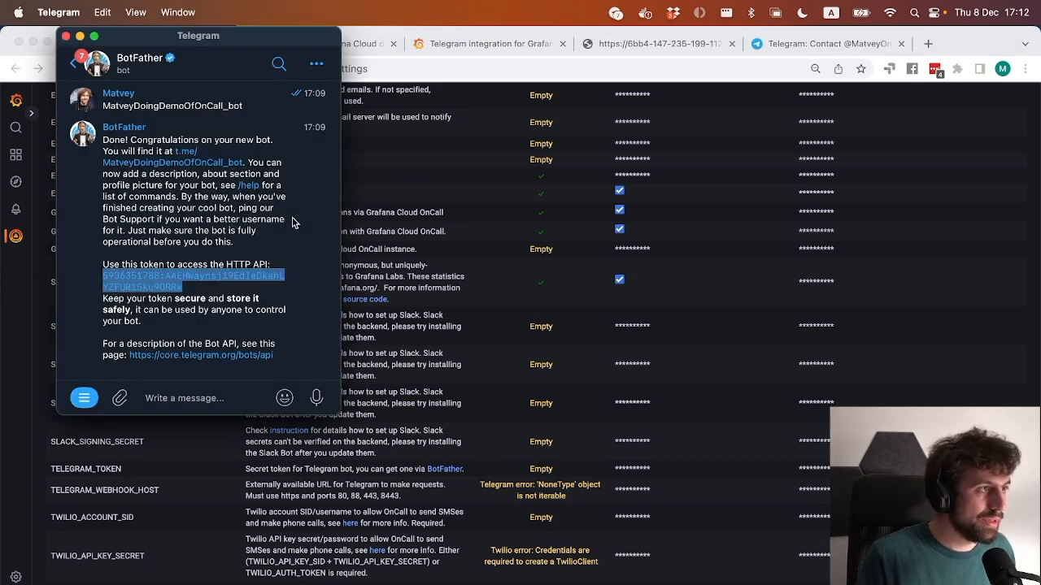
click(260, 254)
click(241, 279)
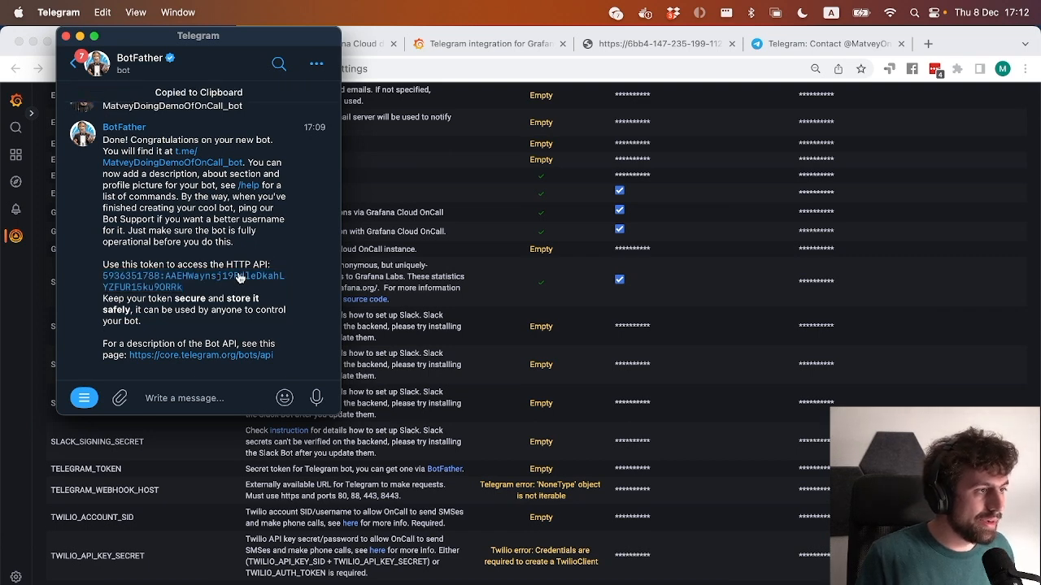
double_click(239, 279)
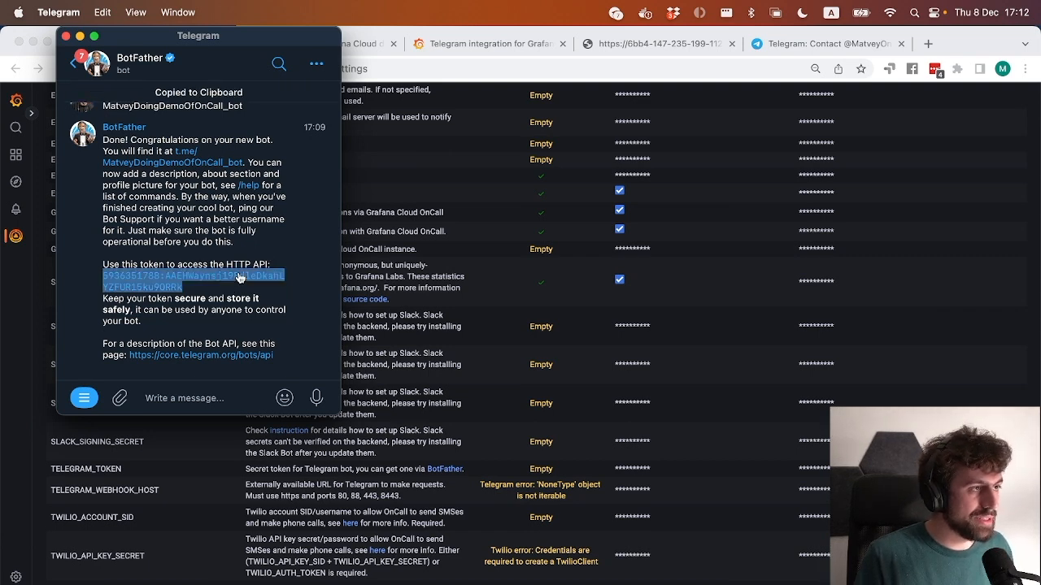
Return to Grafana OnCall in Chrome and set TELEGRAM_TOKEN to the copied bot token.
click(476, 438)
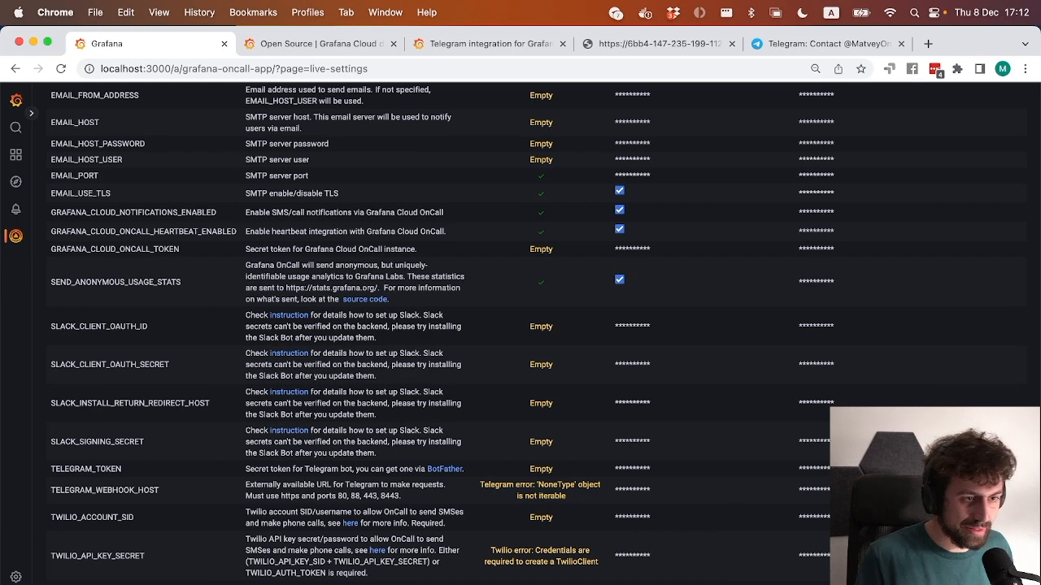
click(658, 470)
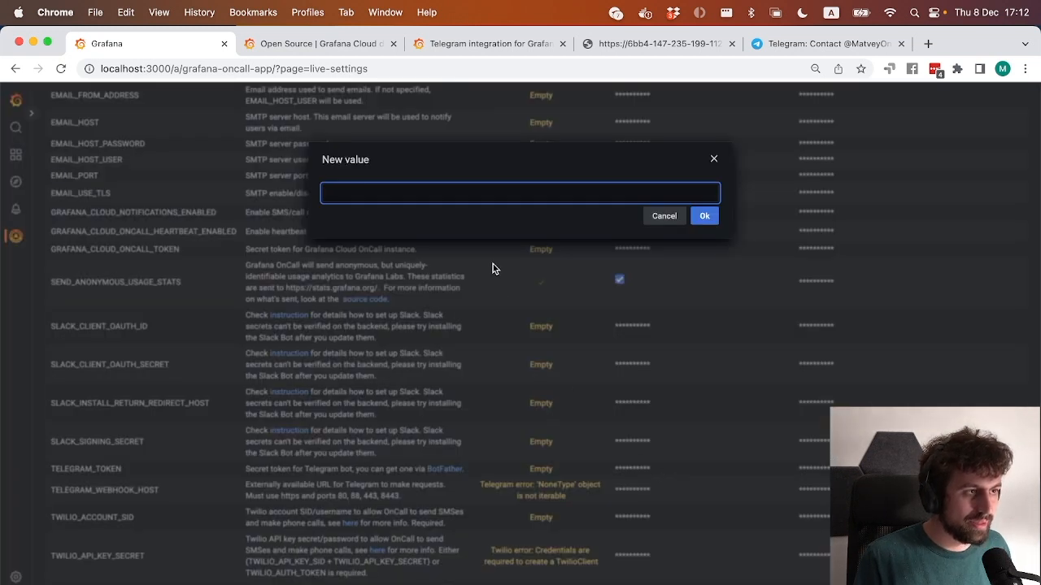
key(super+v)
click(704, 216)
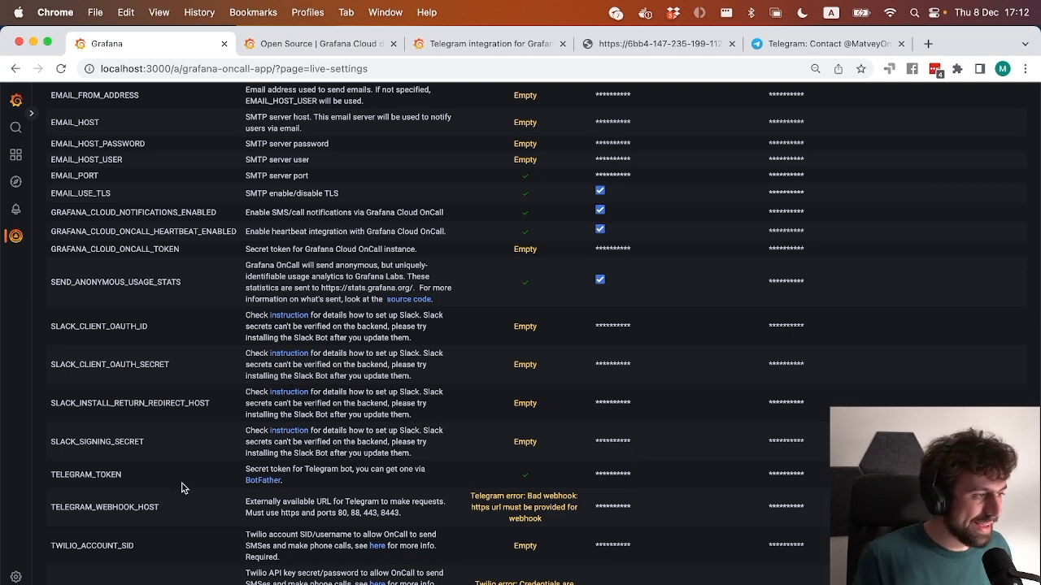
Switch to Telegram, send BotFather the /mybots command and choose the OnCall demo bot.
double_click(147, 506)
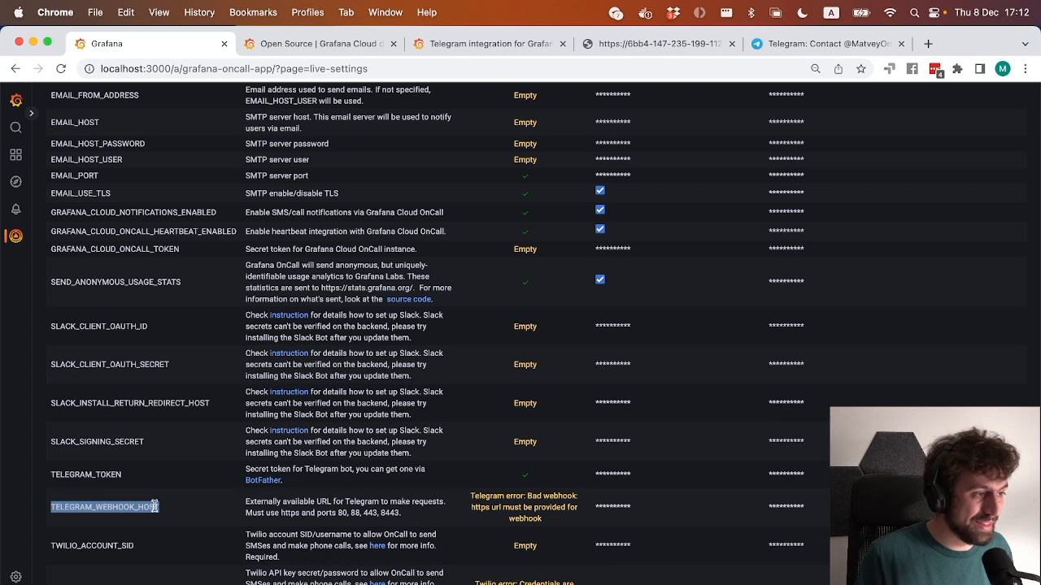
click(171, 511)
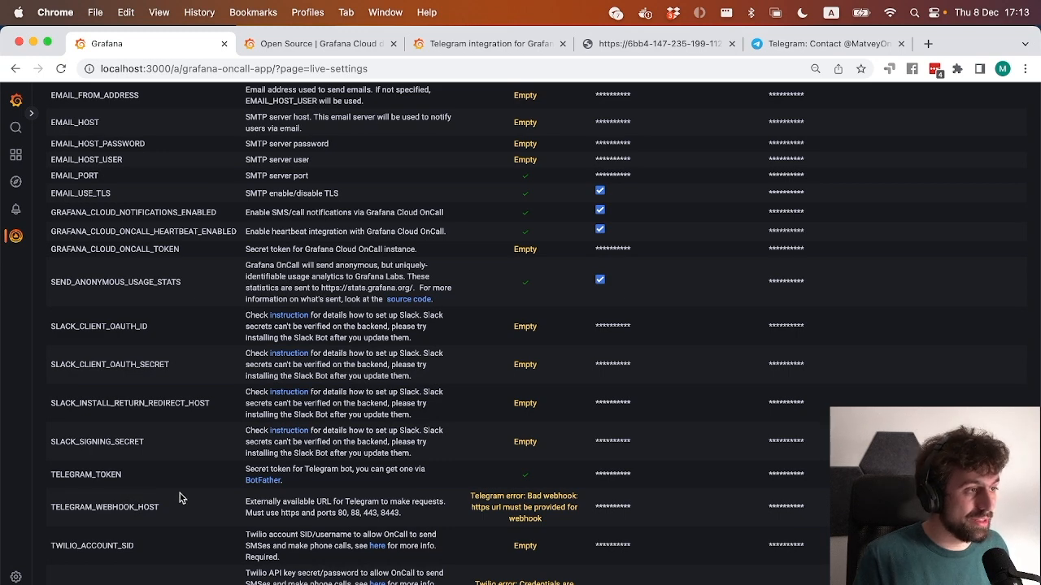
key(super+Tab)
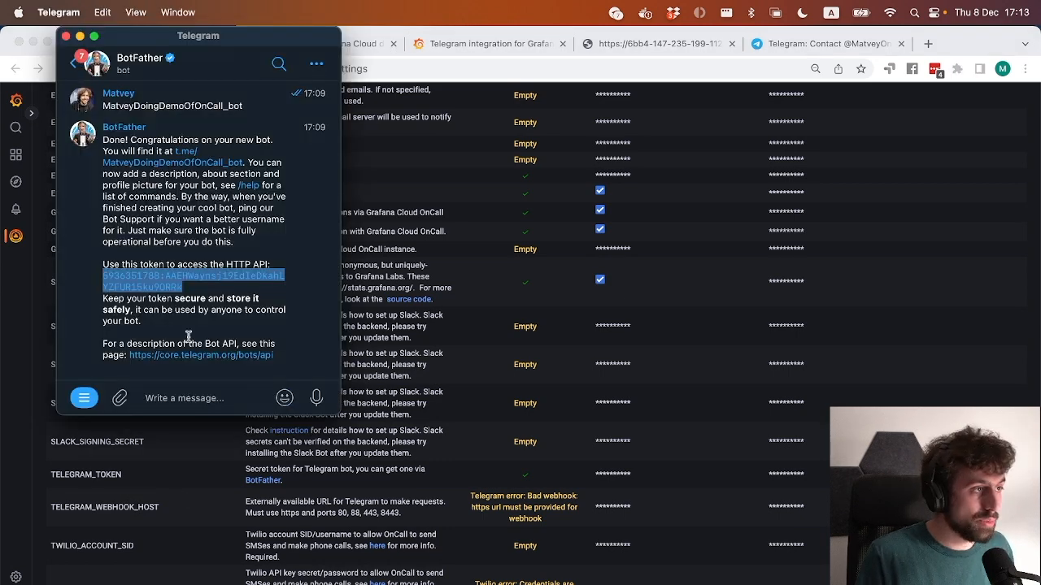
click(163, 398)
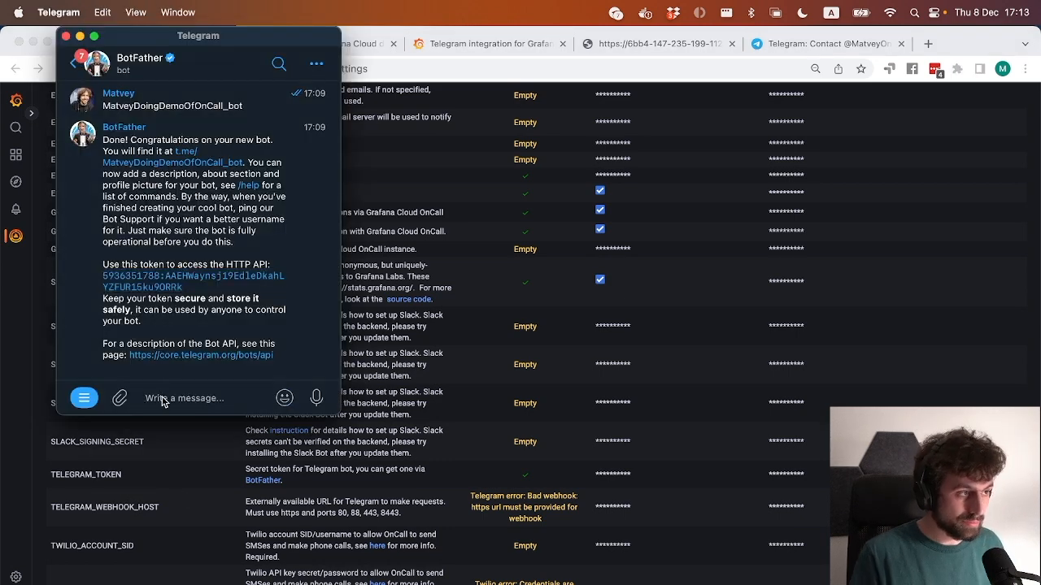
text(/)
key(Down)
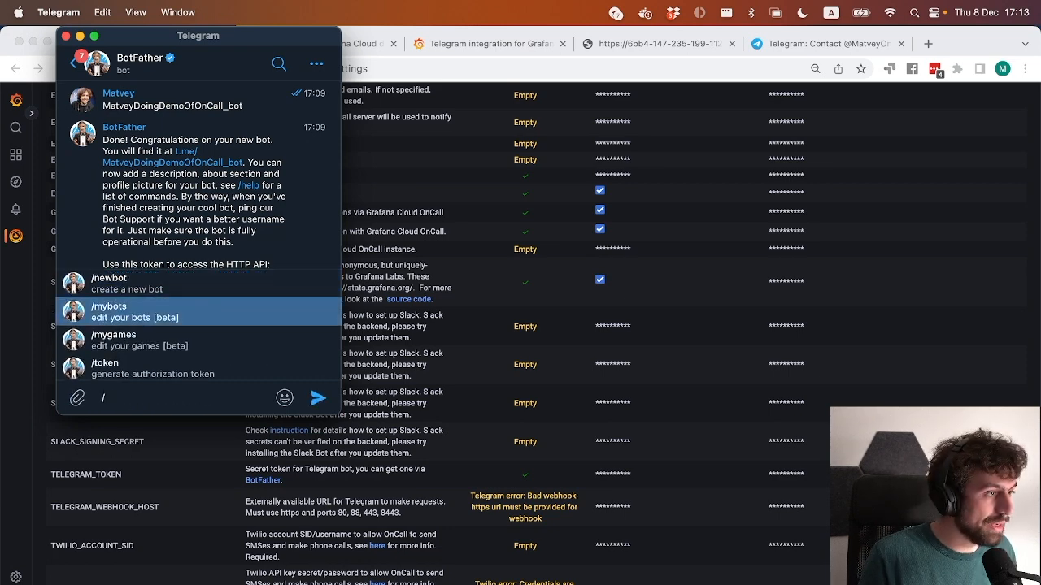
key(Return)
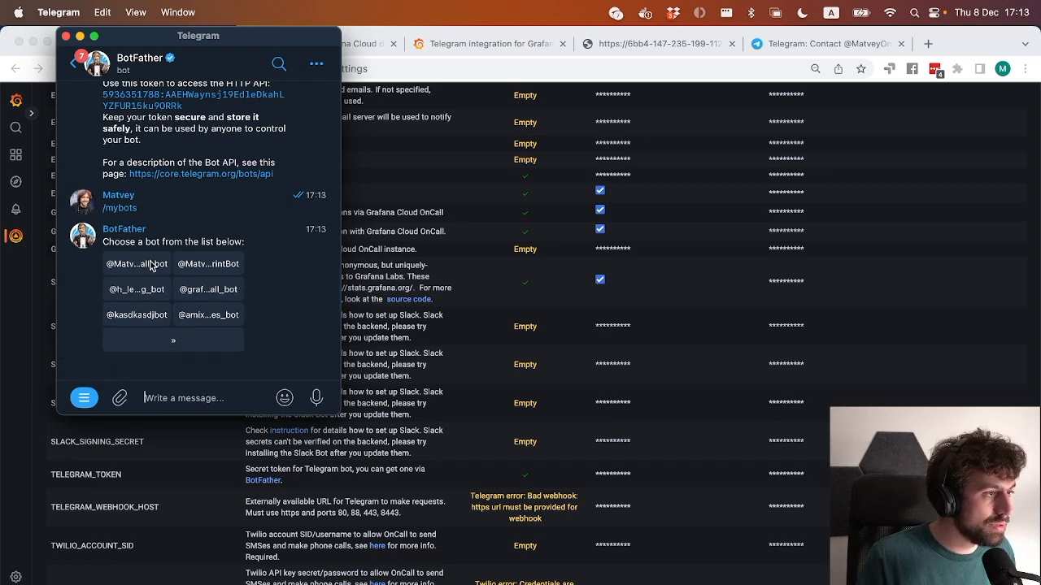
click(151, 266)
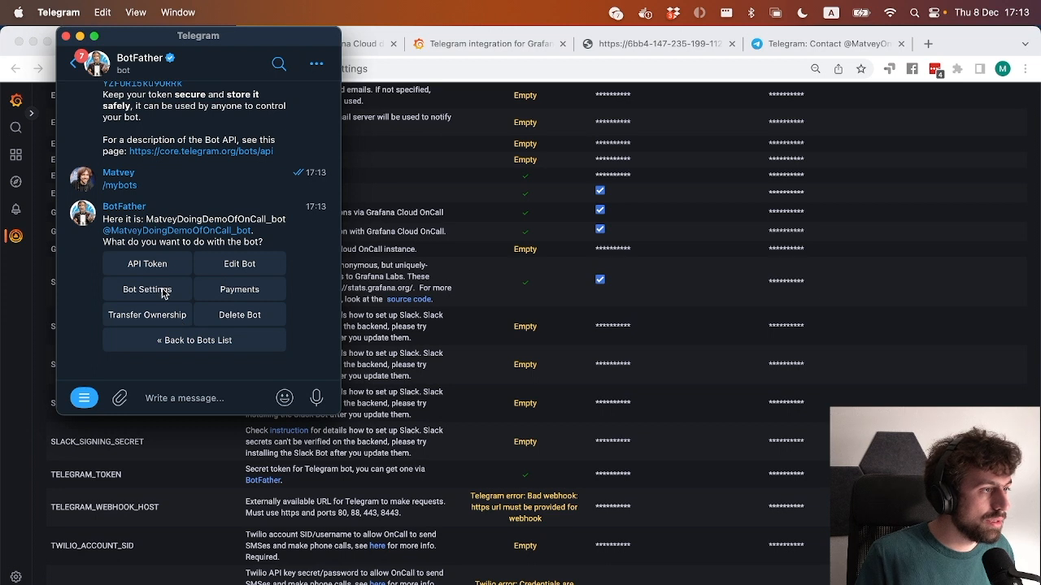
Turn off Group Privacy in the OnCall demo bot's settings.
click(163, 293)
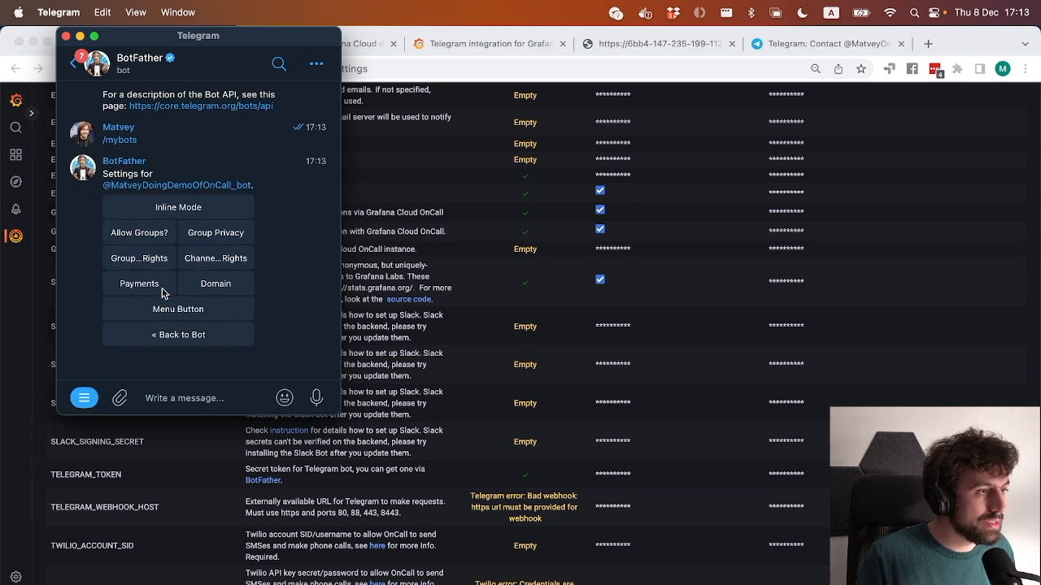
click(227, 238)
click(191, 322)
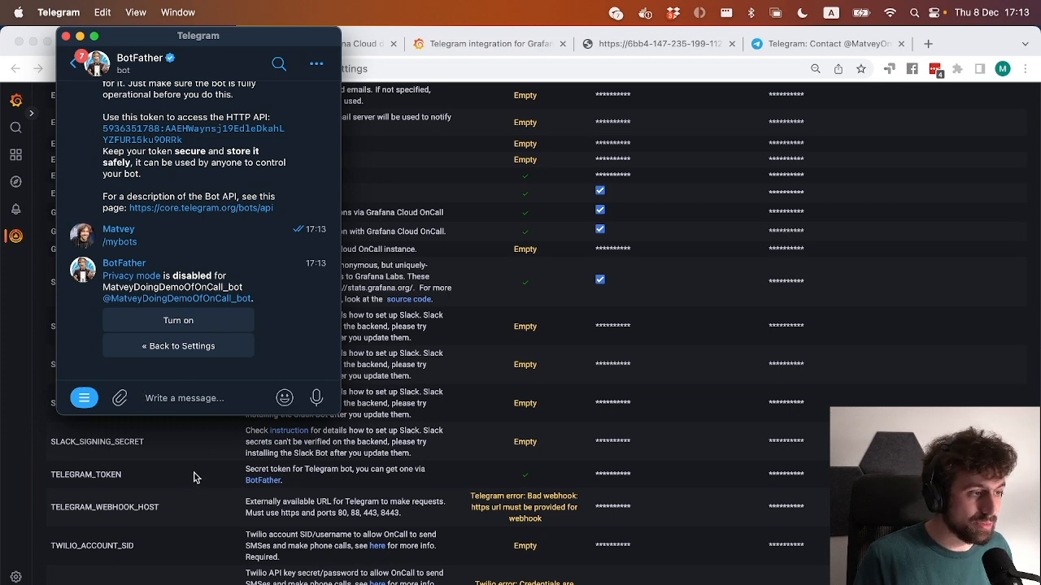
Return to Grafana OnCall in Chrome and examine the description of the TELEGRAM_WEBHOOK_HOST variable.
click(322, 490)
double_click(109, 501)
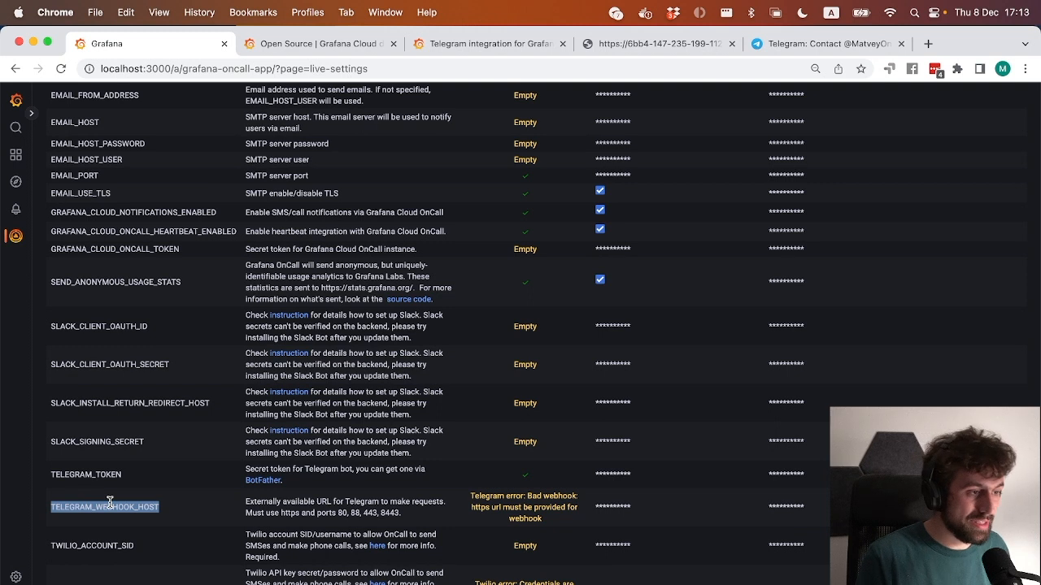
triple_click(273, 507)
click(148, 506)
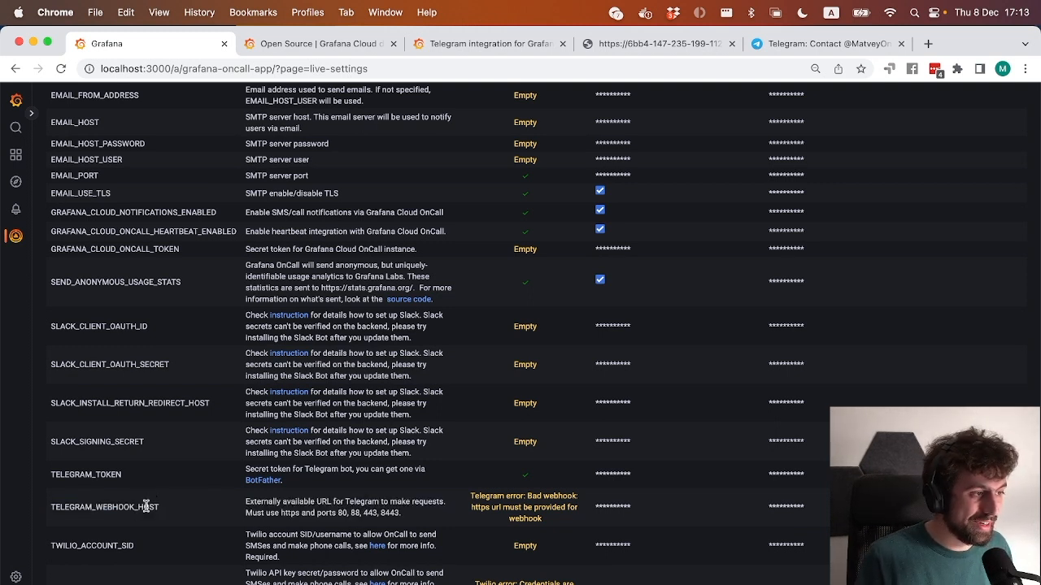
double_click(151, 507)
click(303, 513)
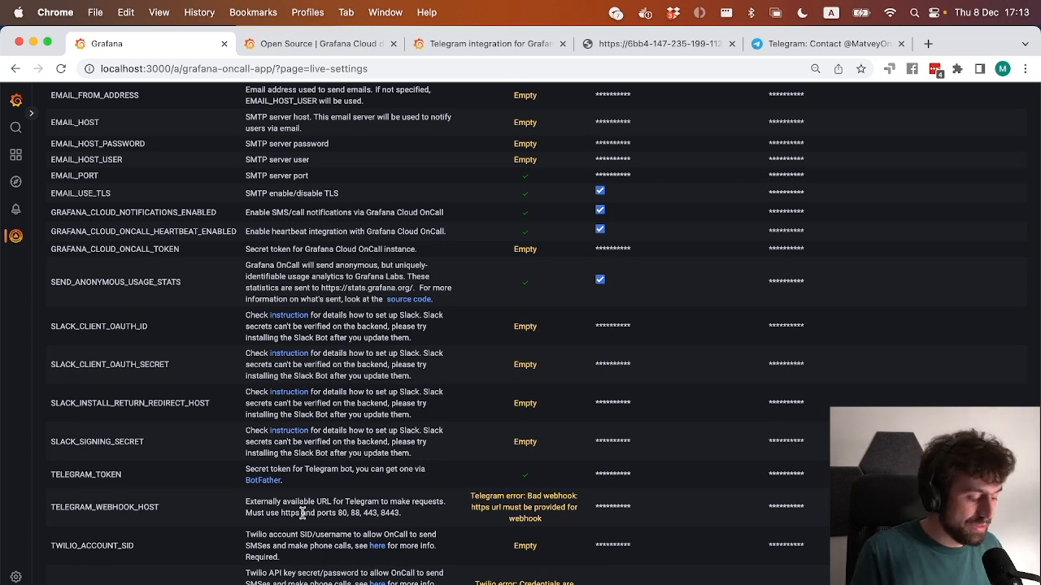
Switch to Terminal, run ngrok http 8080 and copy the public forwarding URL.
key(super+Tab)
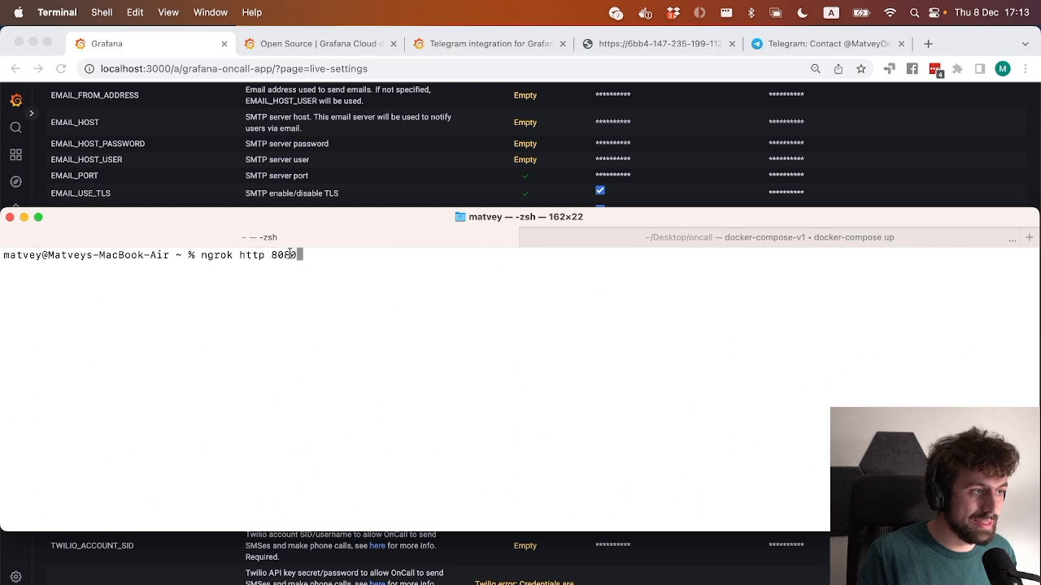
key(Return)
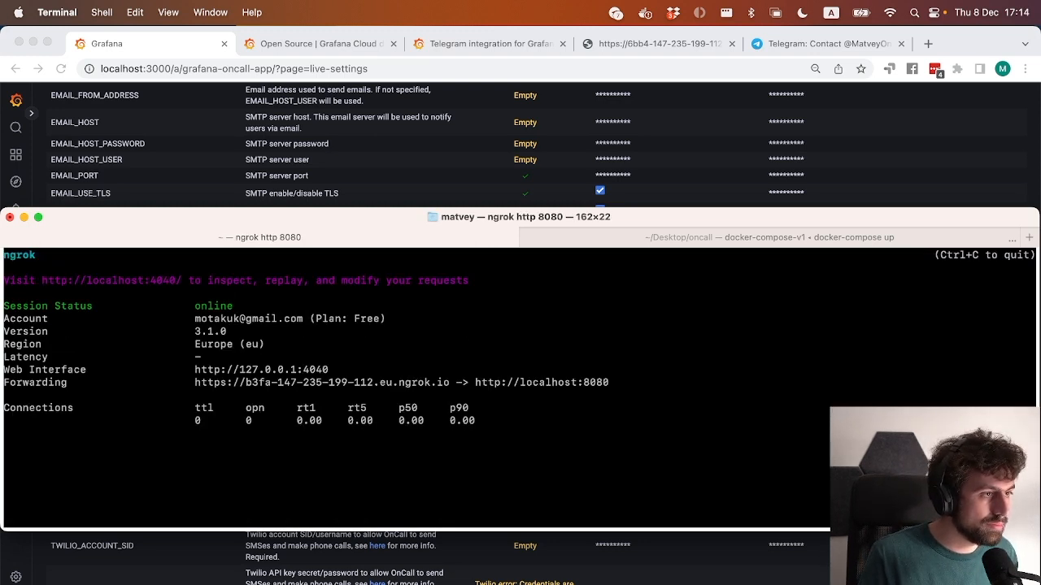
drag(449, 382, 193, 382)
key(super+c)
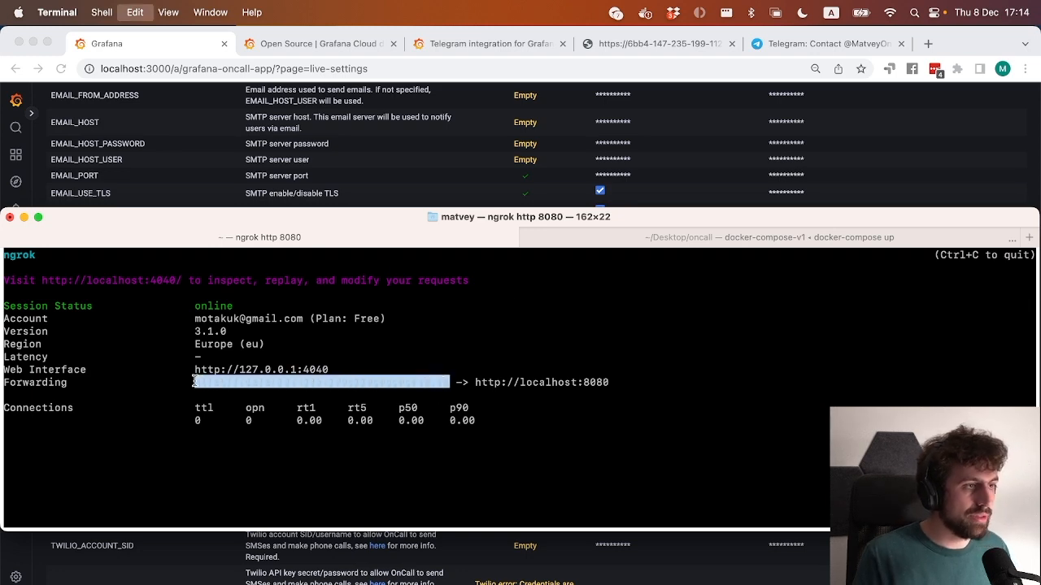
Visit the copied ngrok URL in a new Chrome tab to check its response, and close that tab.
click(928, 43)
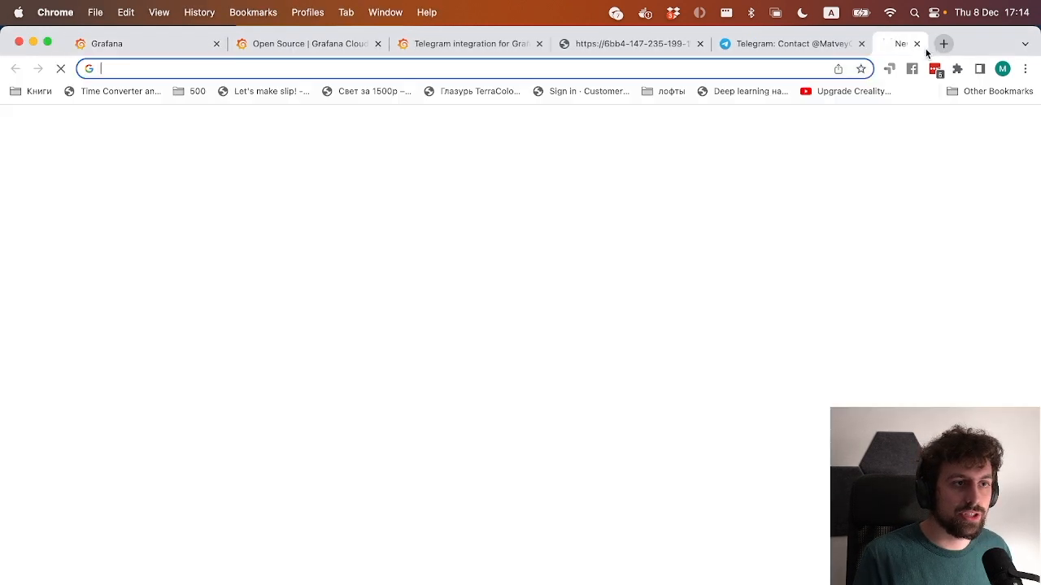
key(super+v)
key(Return)
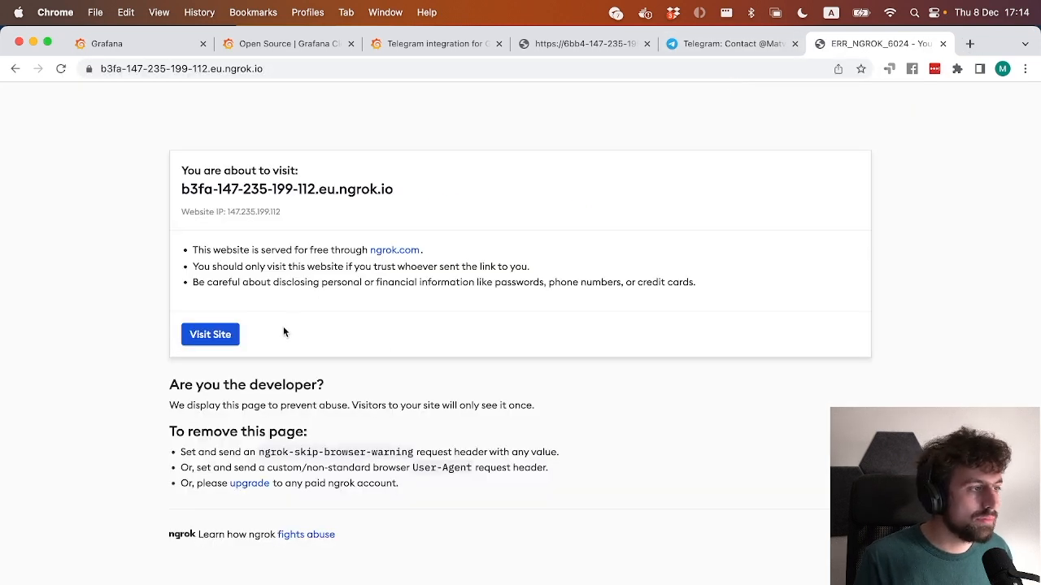
click(210, 334)
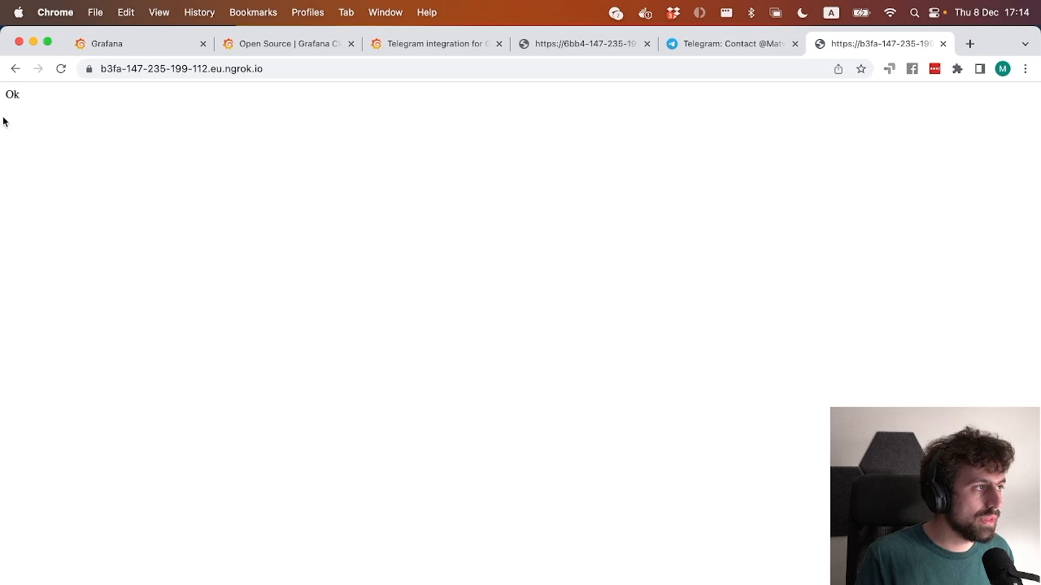
double_click(16, 94)
key(super+w)
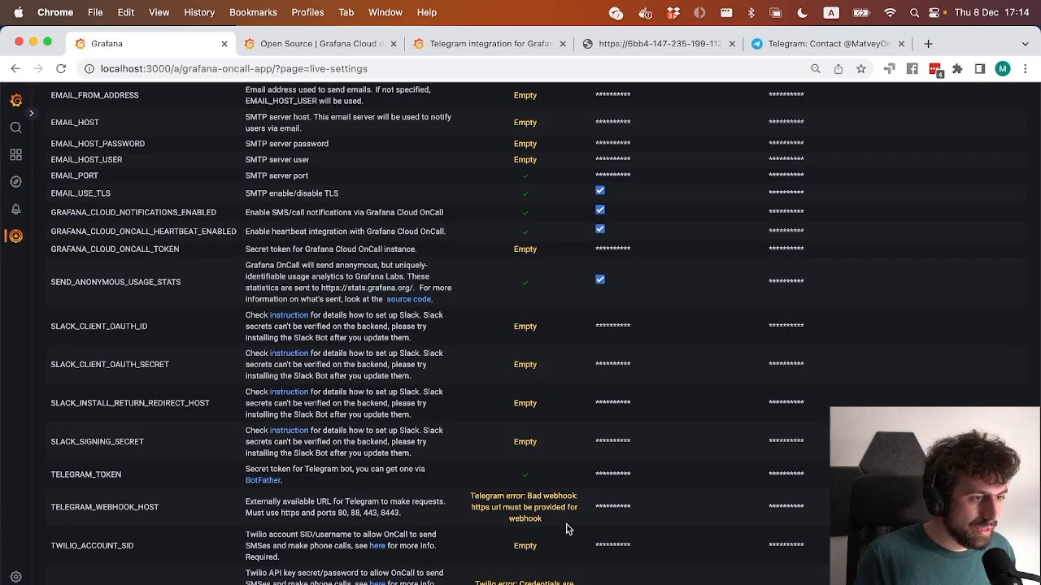
mouse_move(630, 508)
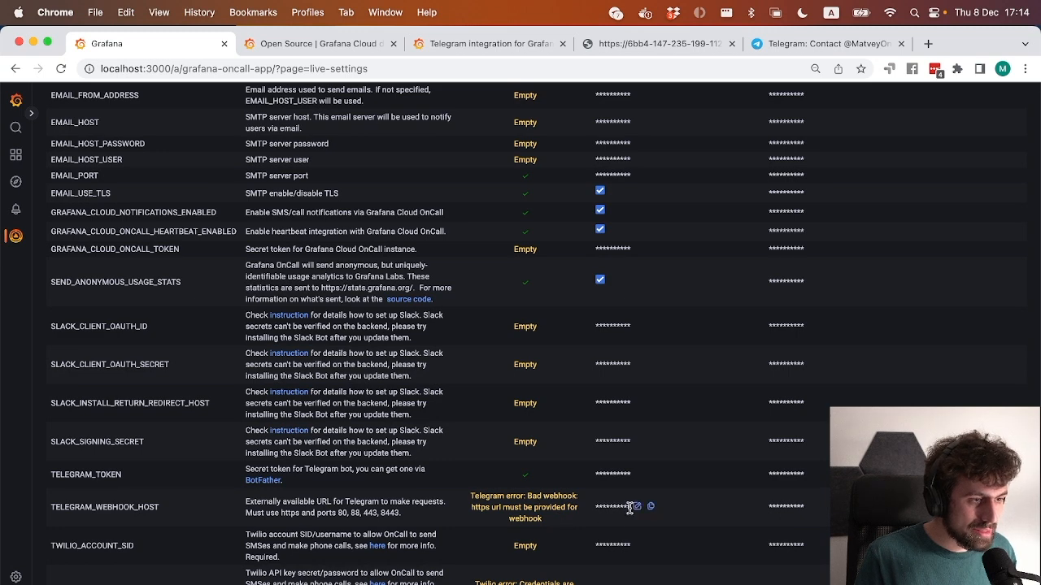
click(637, 506)
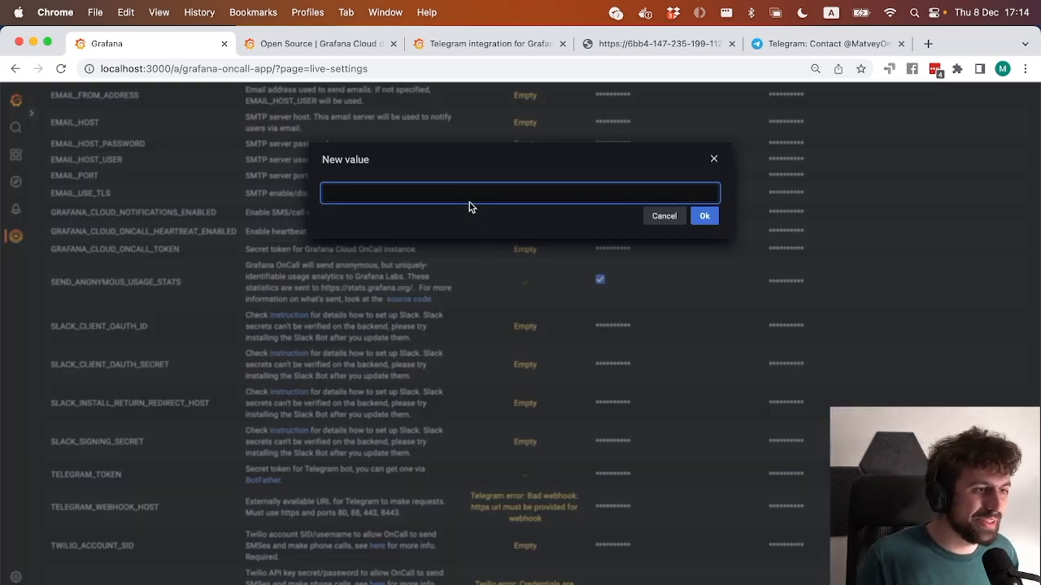
key(super+v)
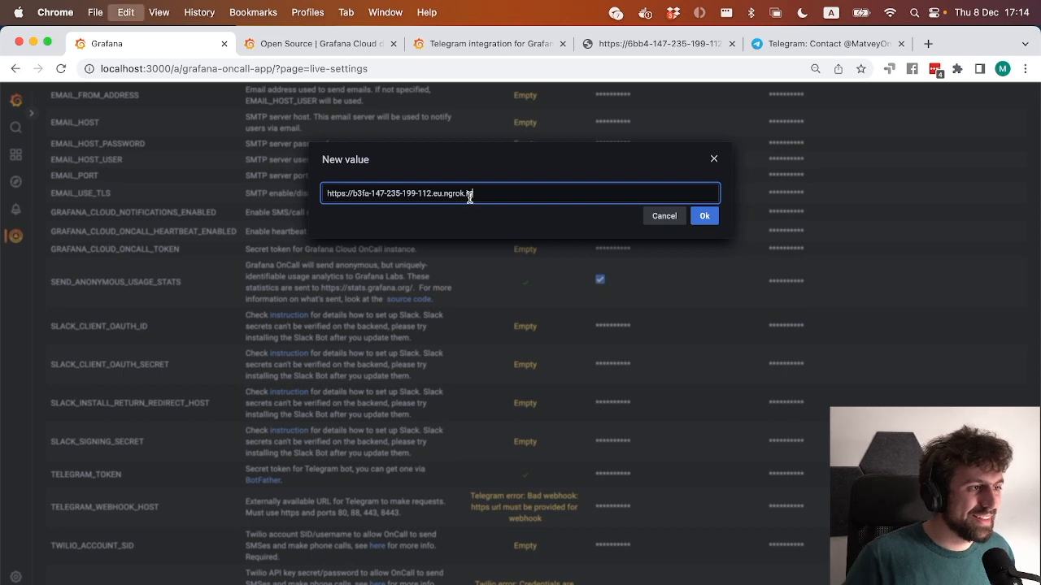
click(704, 216)
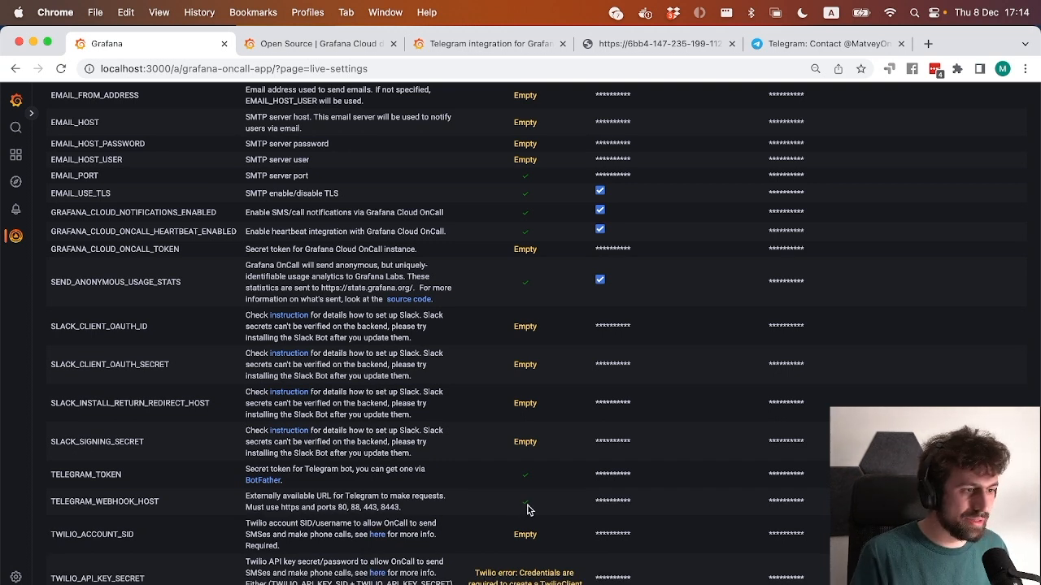
Go to the Telegram section of ChatOps, review the listed features and start adding a Telegram channel.
scroll(480, 480, up, 3)
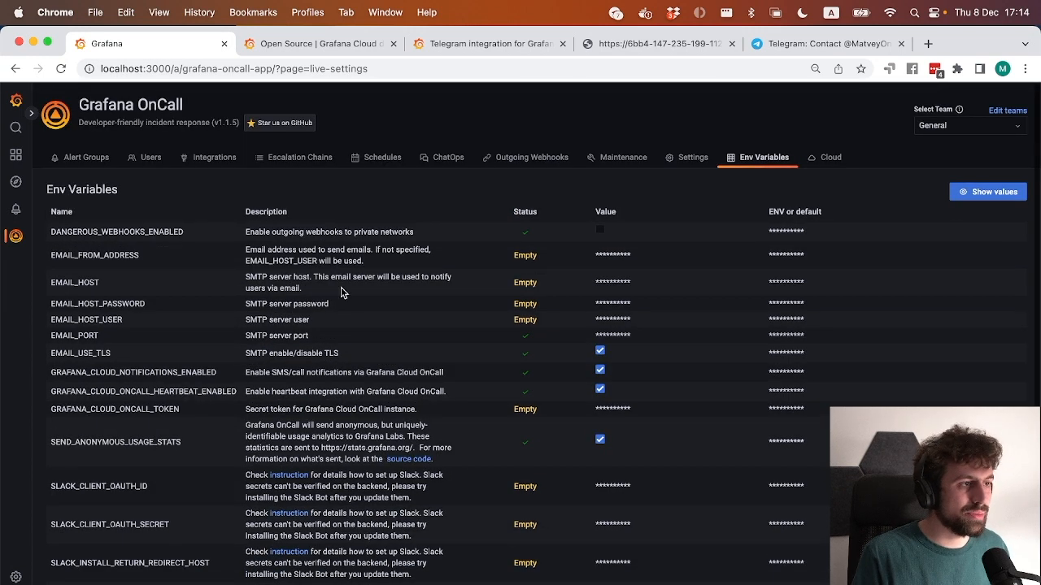
click(446, 158)
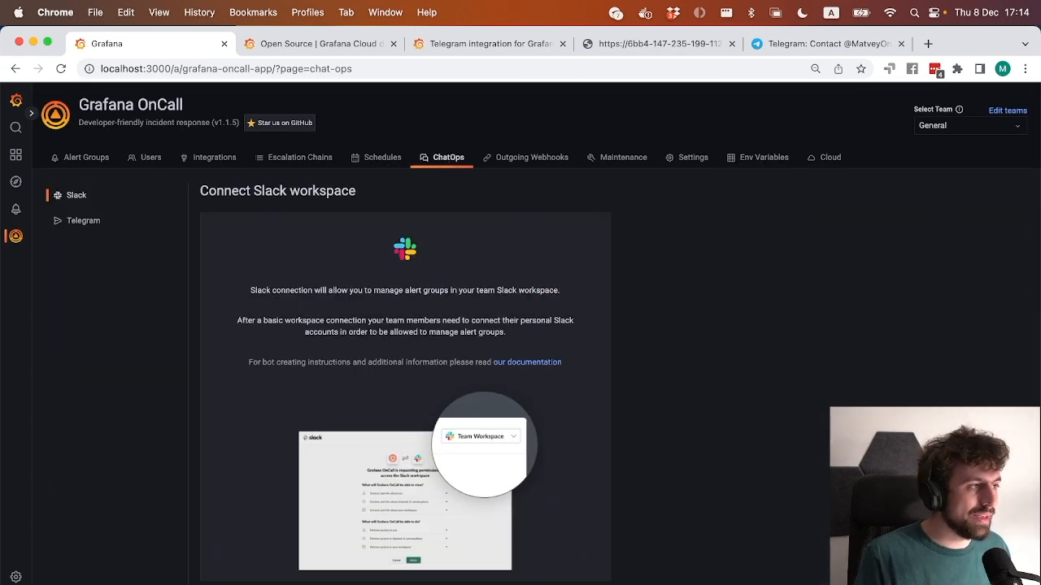
click(81, 221)
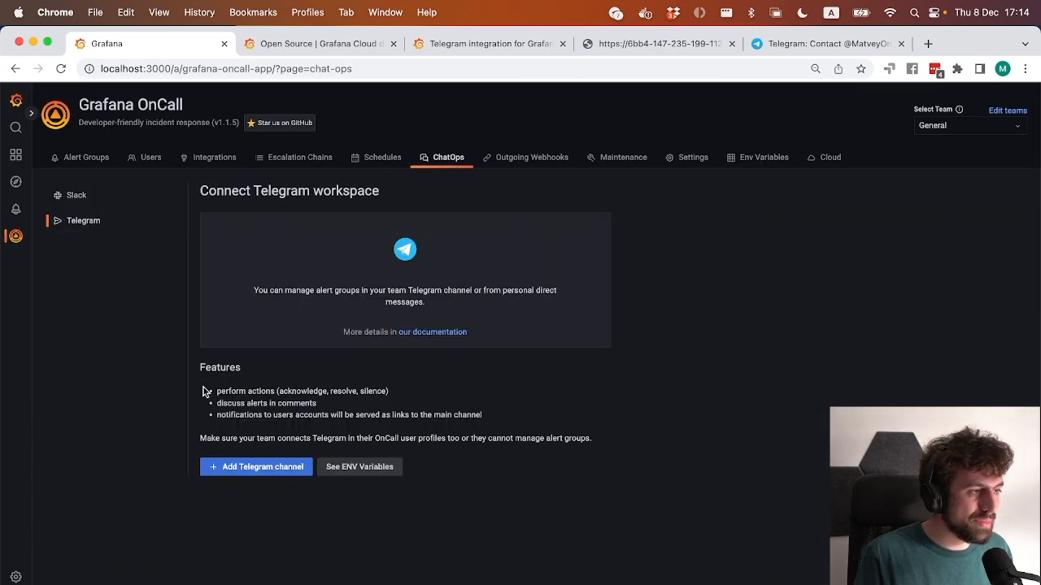
drag(202, 393, 557, 505)
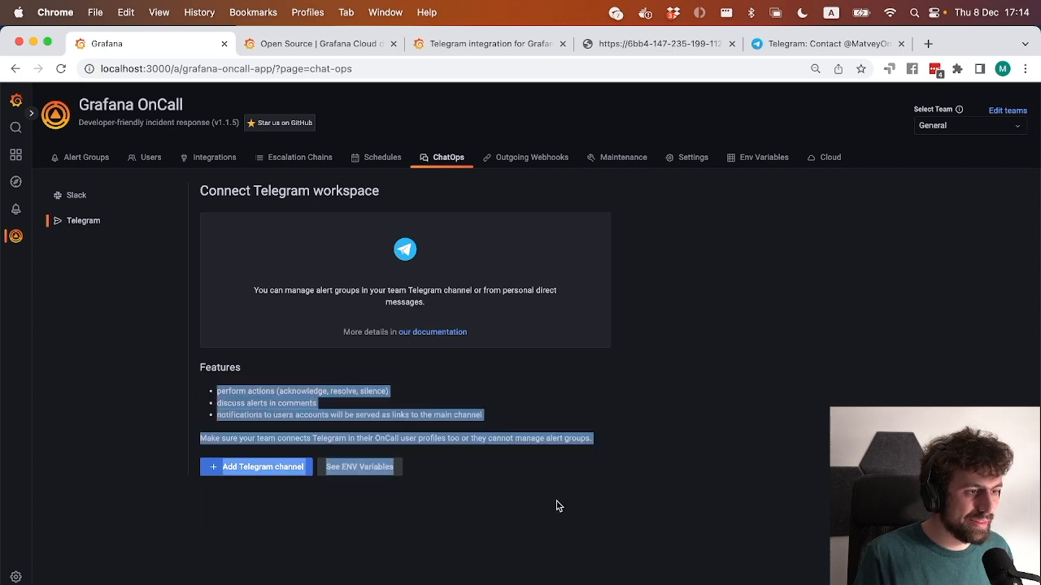
click(552, 506)
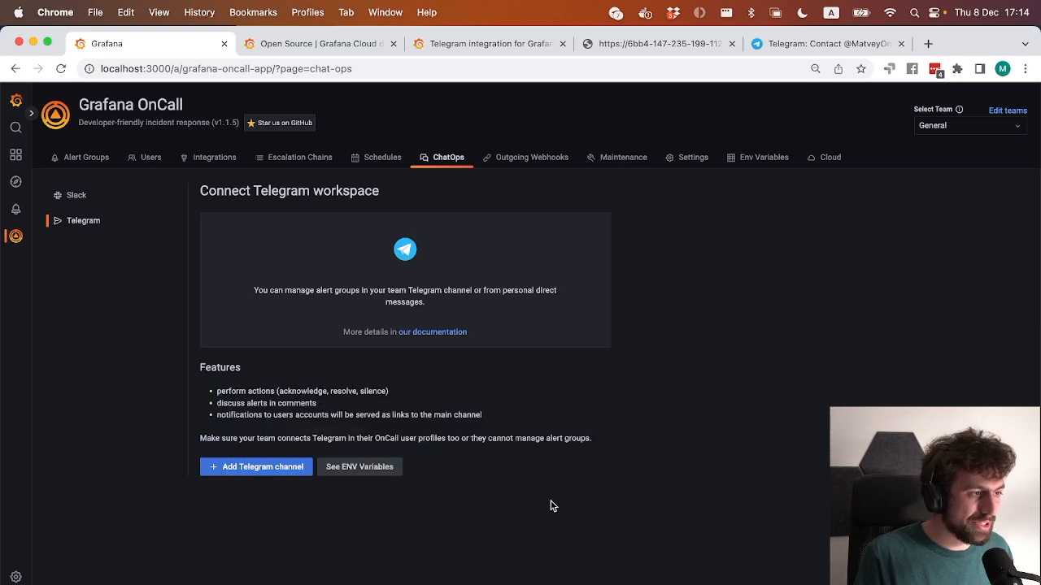
click(277, 472)
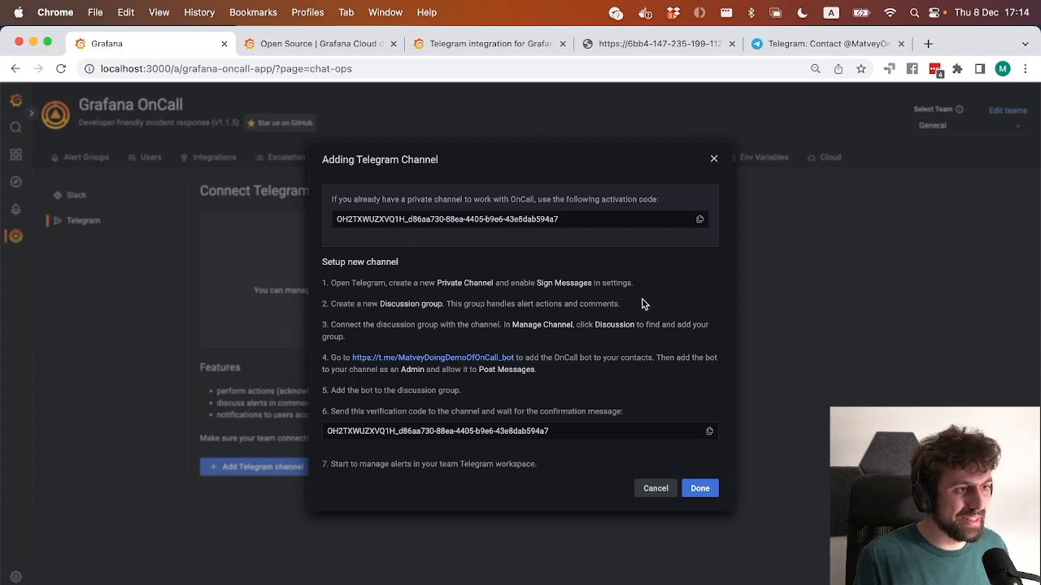
Switch to Telegram and check the channel type and Sign Messages setting in the OnCall Telegram Channel's edit page.
key(super+Tab)
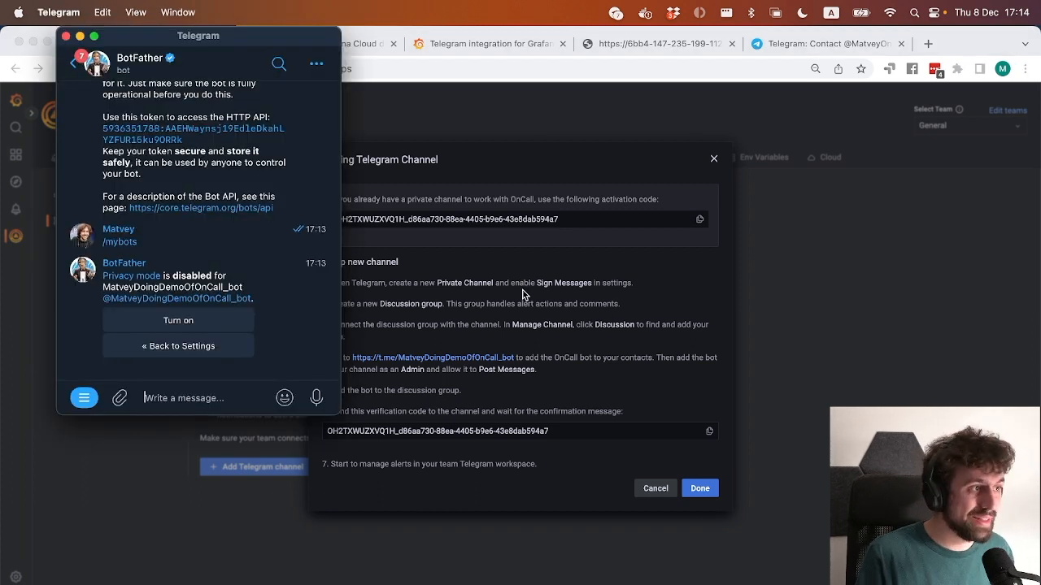
click(68, 69)
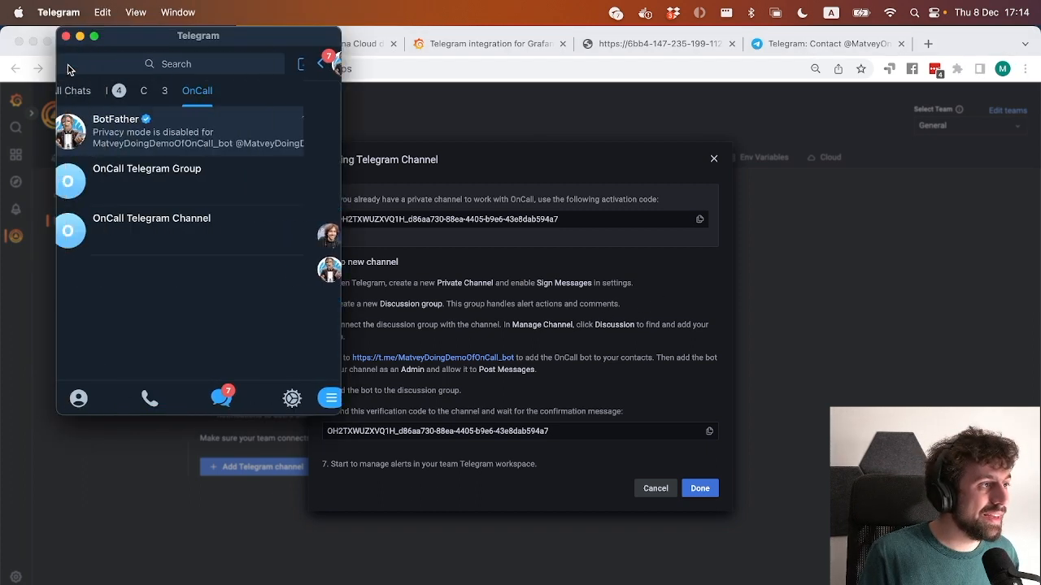
click(277, 235)
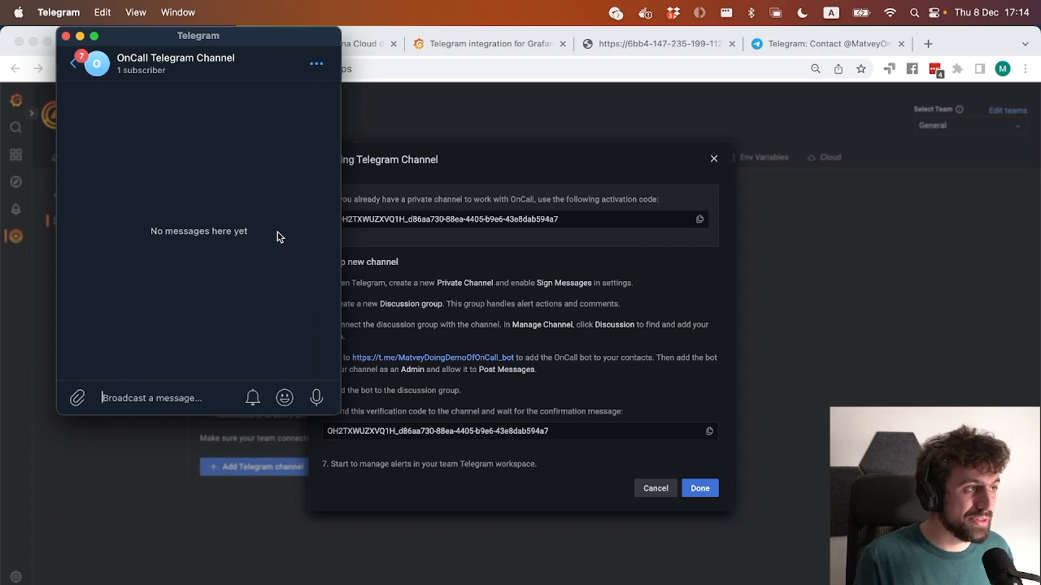
click(229, 73)
scroll(231, 335, up, 2)
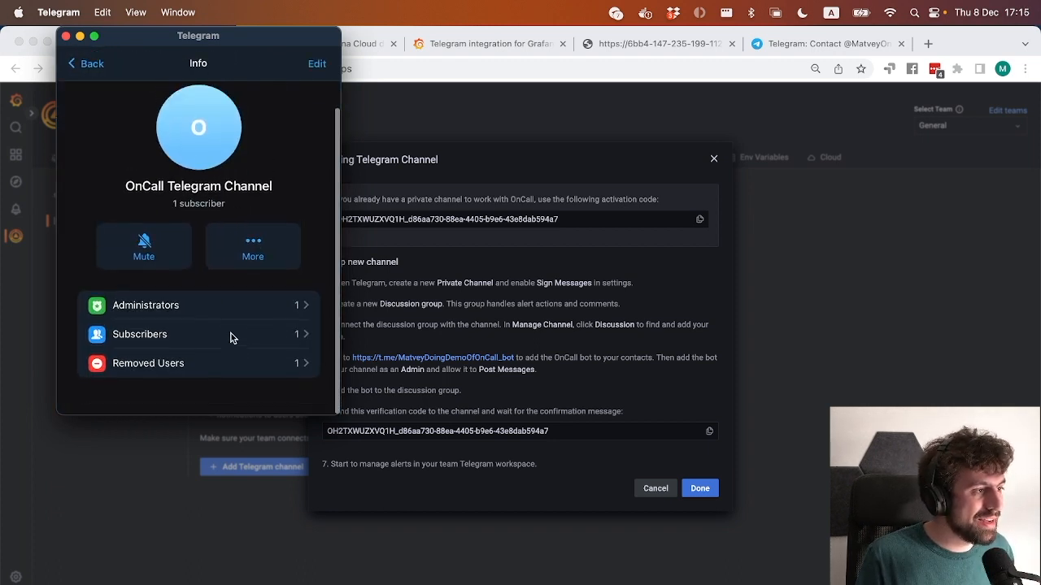
click(317, 64)
scroll(225, 328, down, 5)
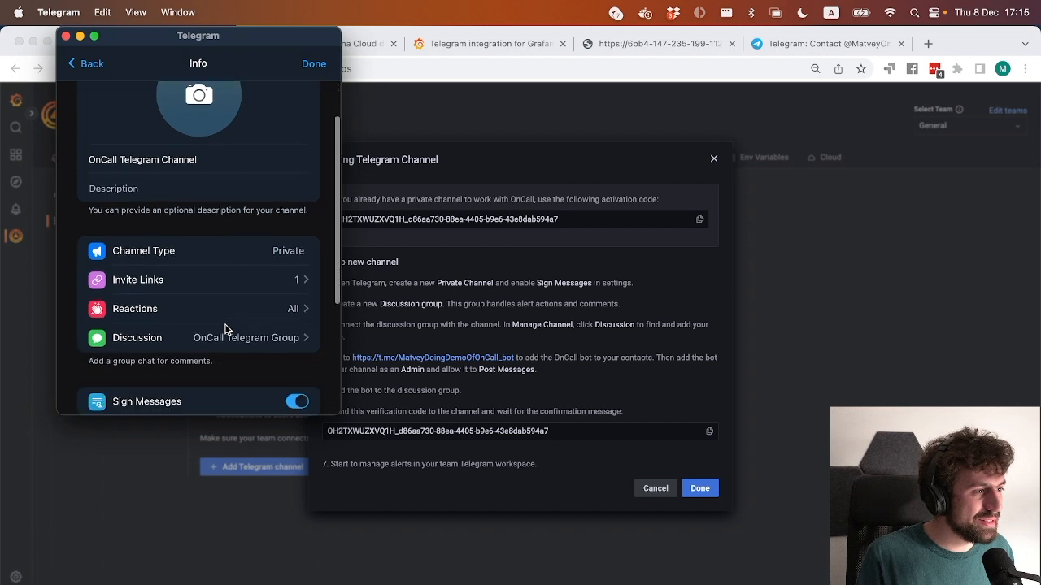
click(292, 329)
click(292, 330)
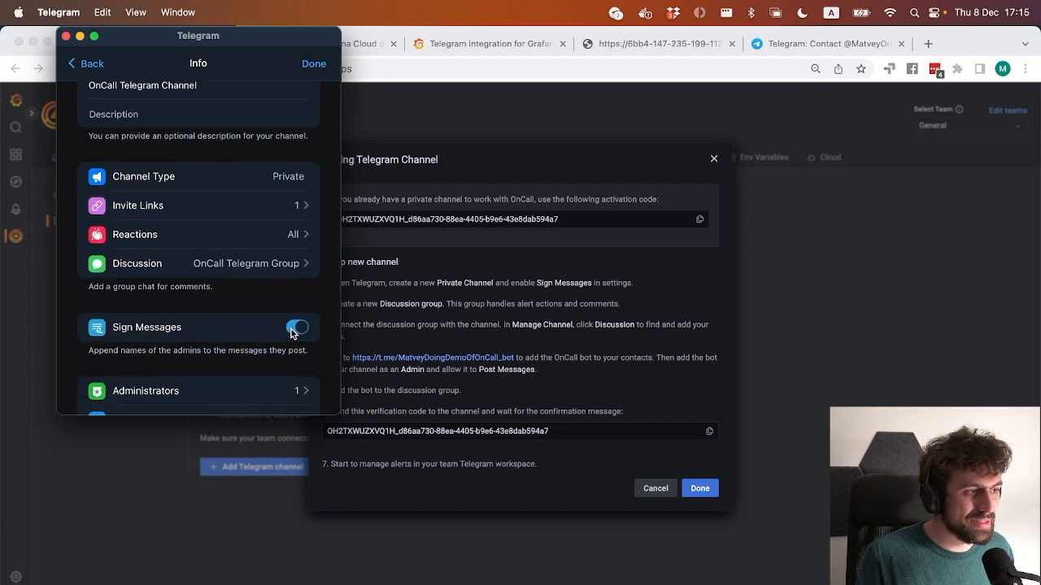
Review the discussion group instruction in Chrome, and view the OnCall Telegram Group chat in Telegram.
click(484, 307)
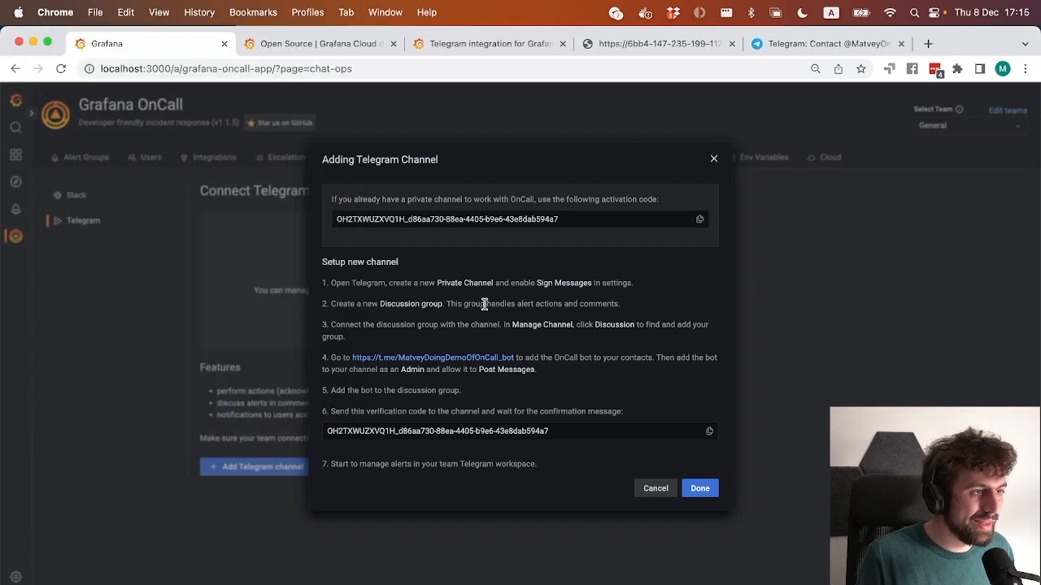
triple_click(484, 304)
key(super+Tab)
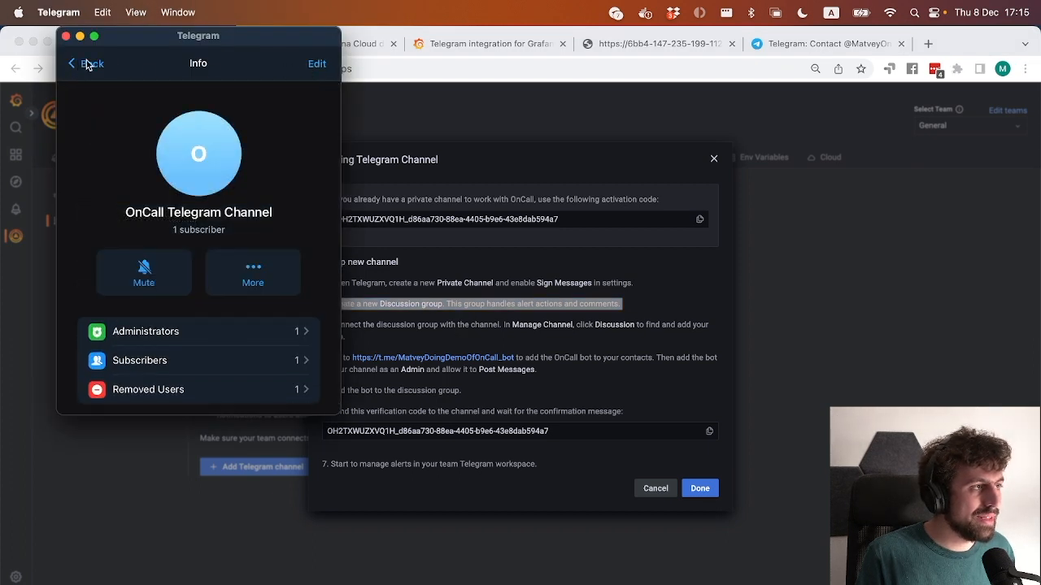
click(87, 63)
click(77, 62)
click(215, 190)
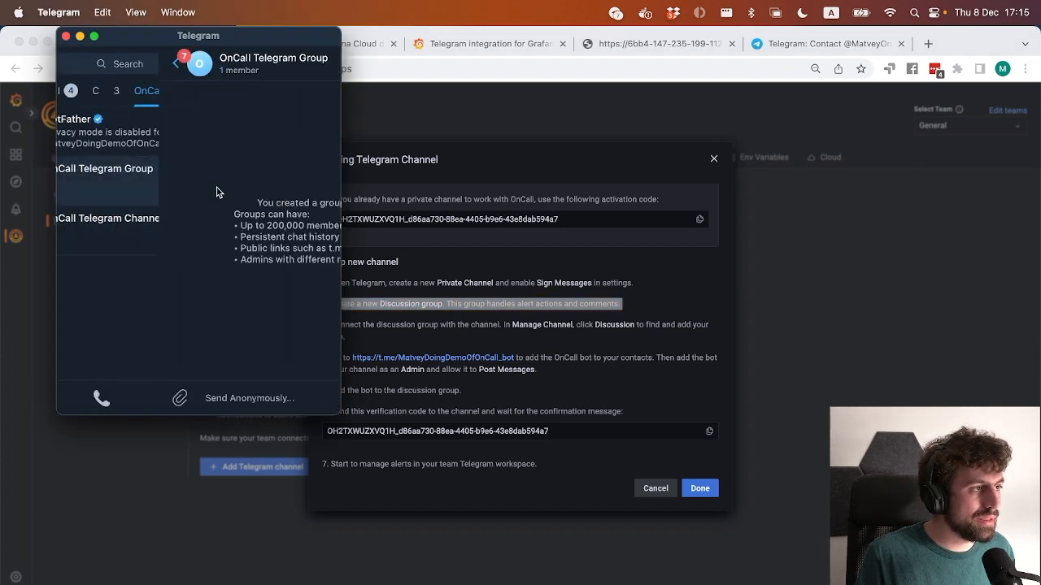
Read setup step 3 in Chrome, and check which Discussion group is linked in the OnCall Telegram Channel's settings in Telegram.
click(488, 334)
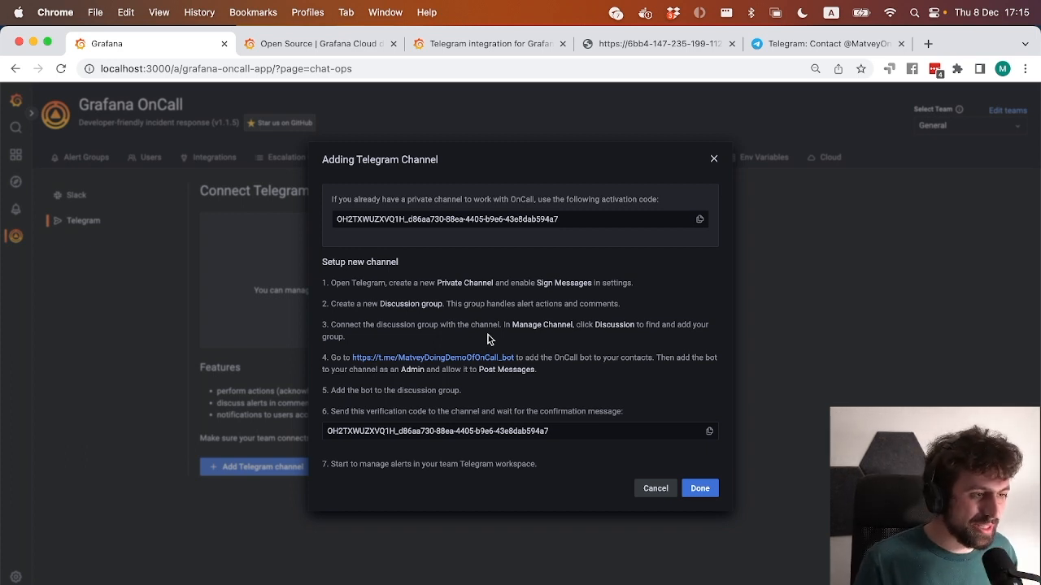
key(super+Tab)
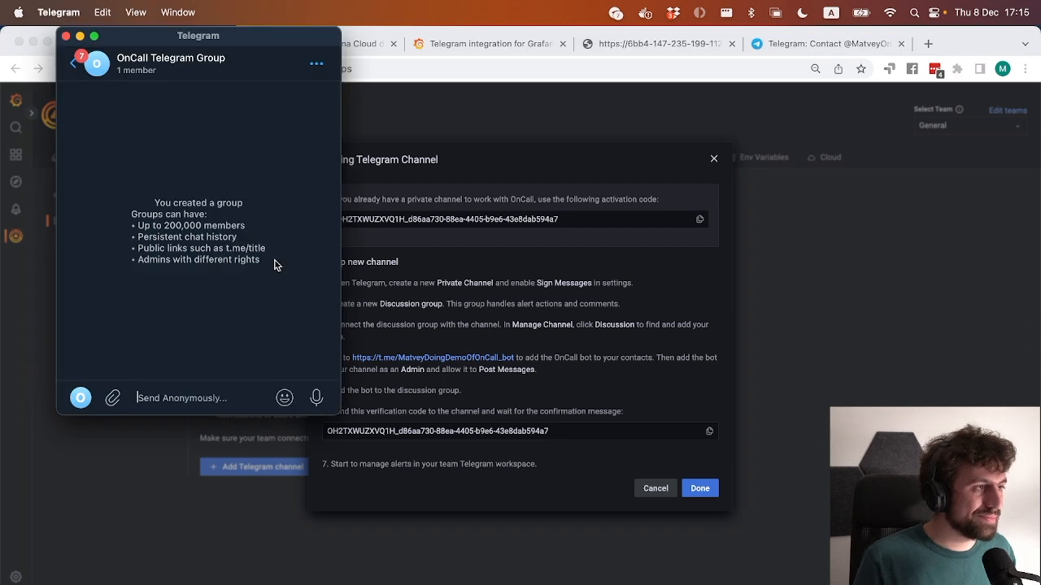
click(73, 65)
click(214, 219)
click(163, 65)
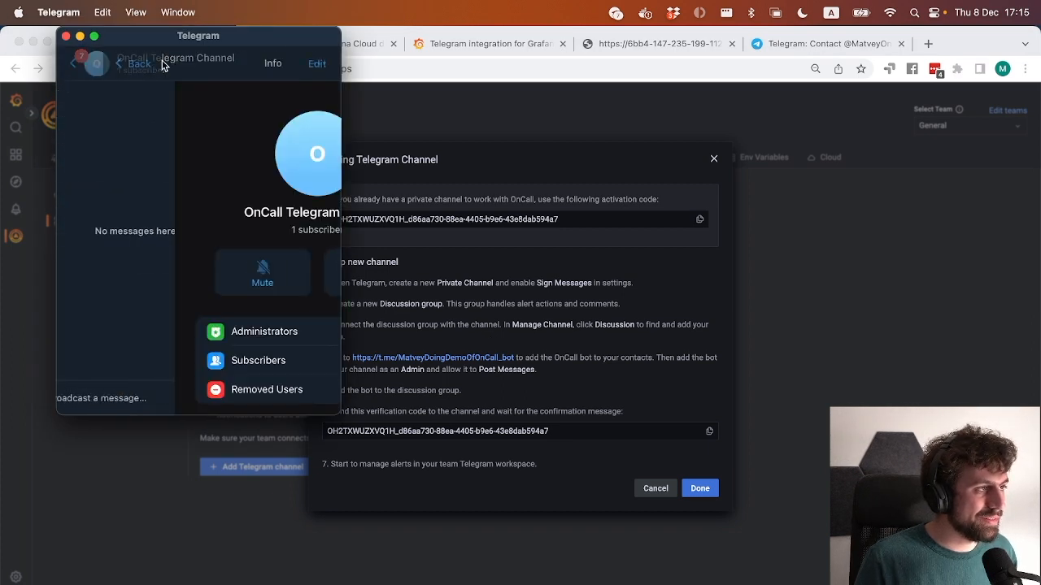
click(313, 65)
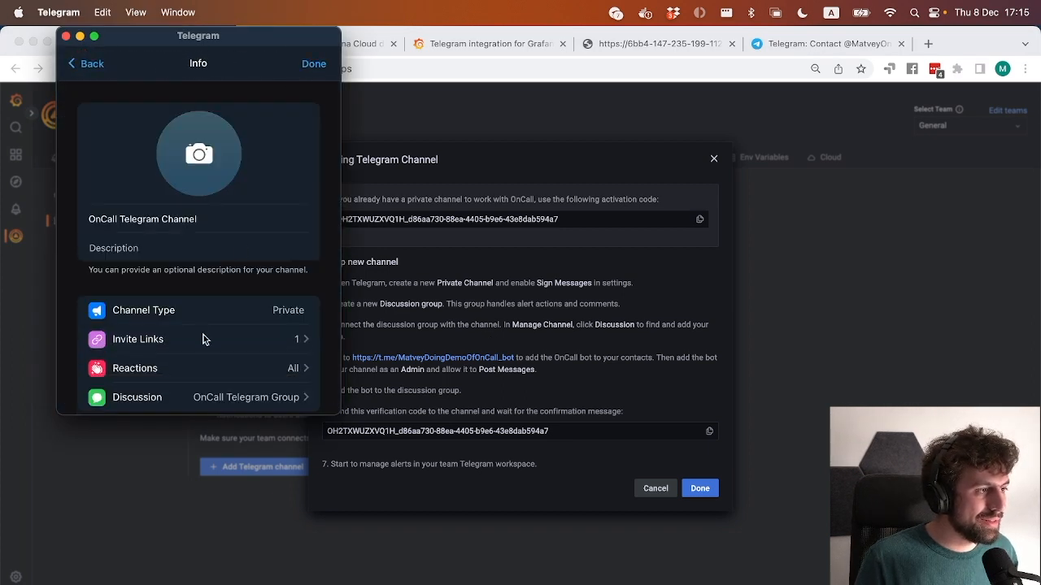
scroll(165, 332, down, 3)
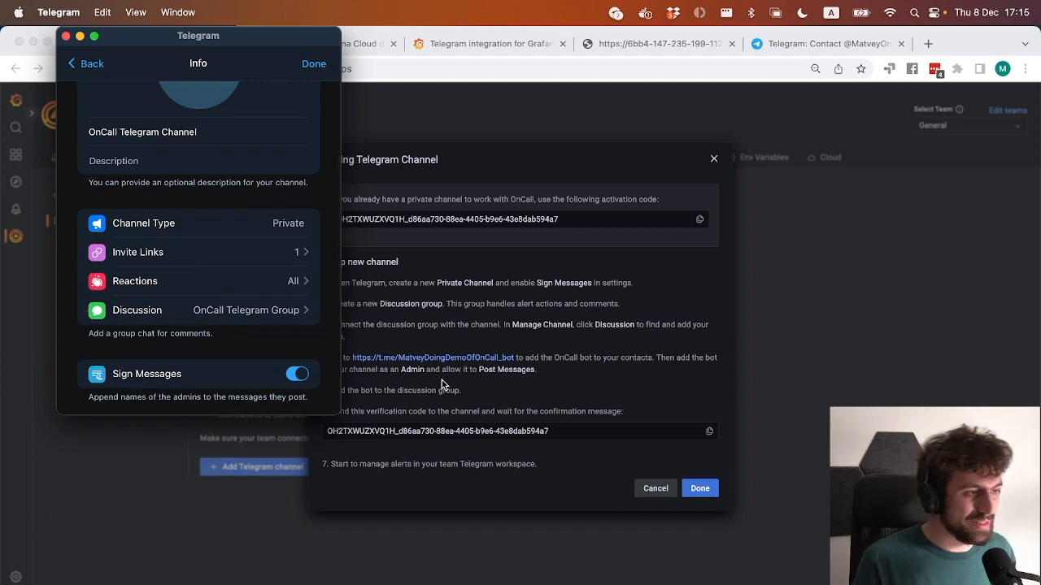
Copy the OnCall bot's t.me link from setup step 4 in Chrome, open it in Telegram via a new tab and start the bot.
click(448, 354)
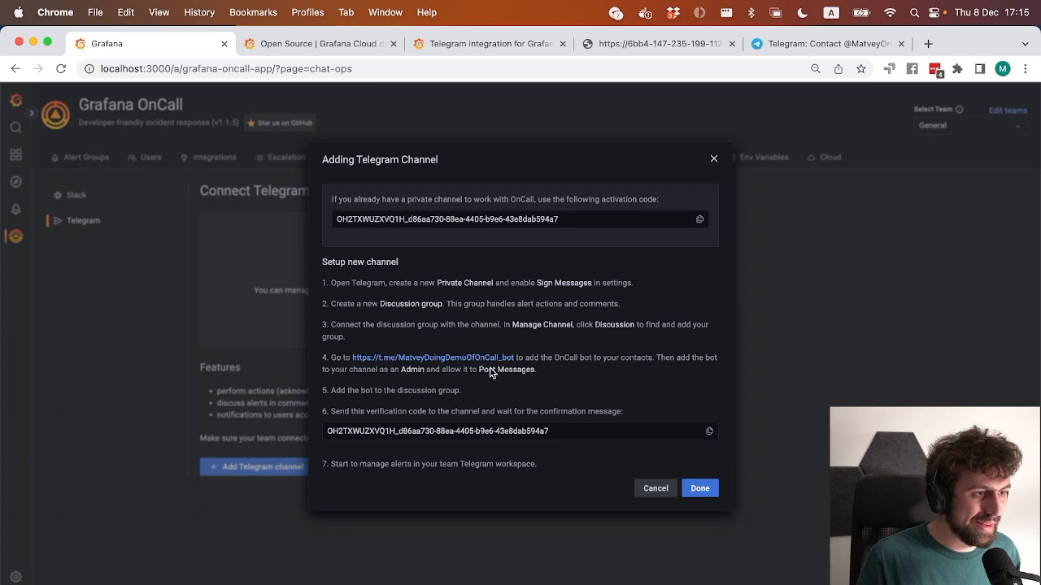
drag(513, 358, 357, 359)
key(super+c)
key(super+t)
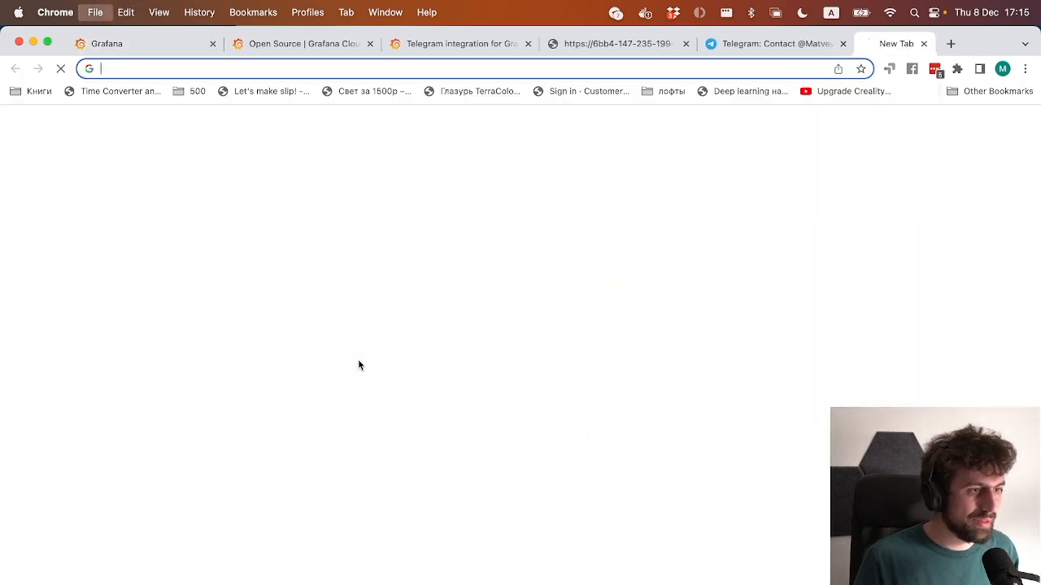
key(super+v)
key(Return)
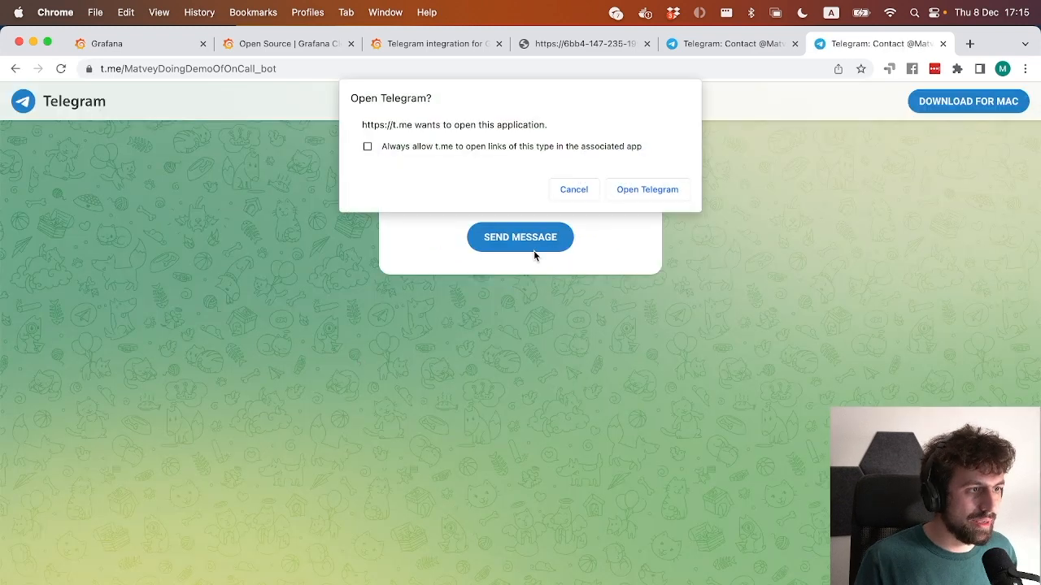
click(642, 191)
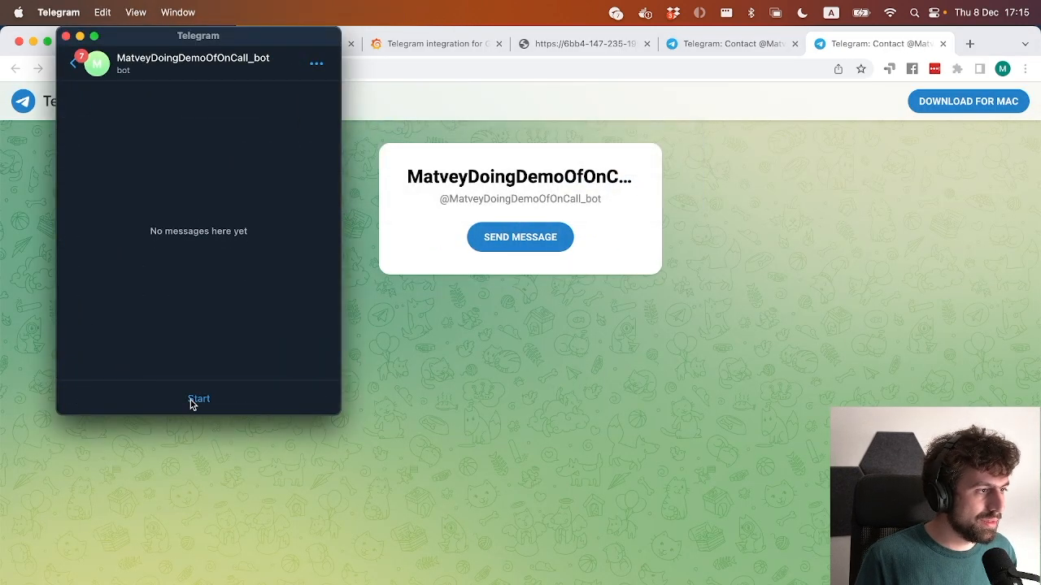
click(194, 398)
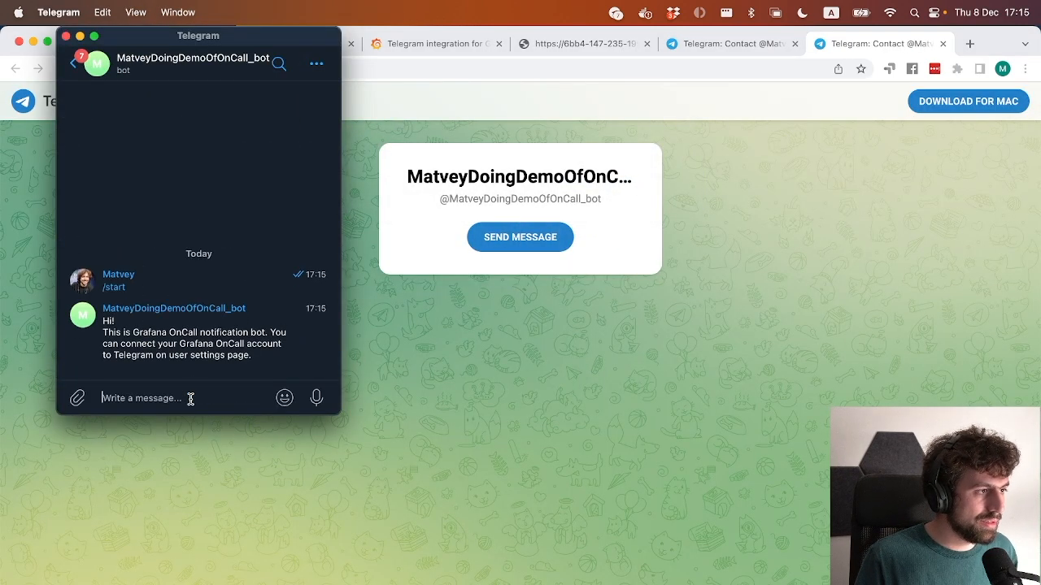
triple_click(200, 345)
click(199, 346)
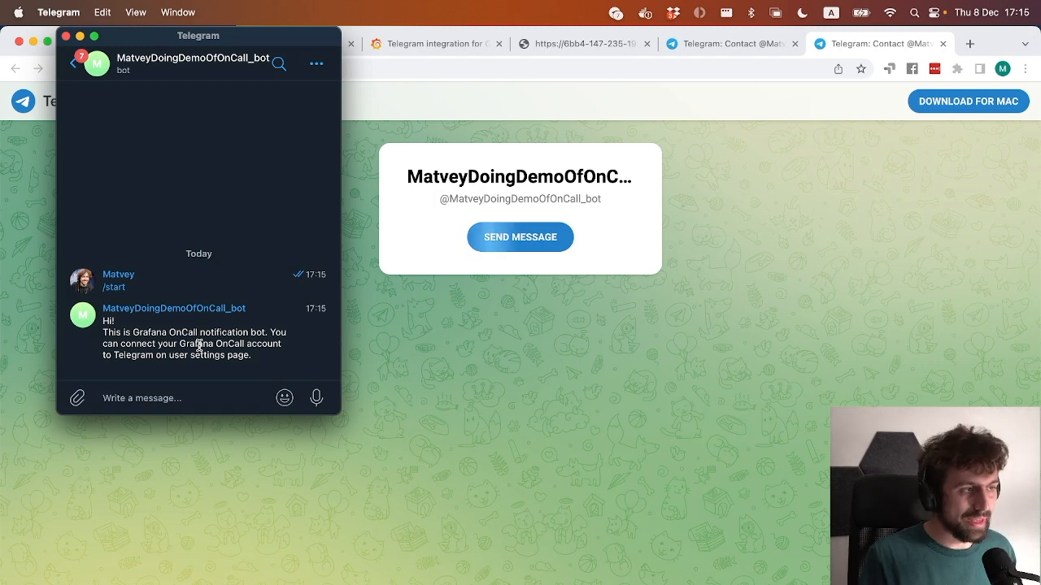
Leave the bot chat, return to the Adding Telegram Channel instructions in Chrome and examine step 5 about the discussion group.
click(73, 65)
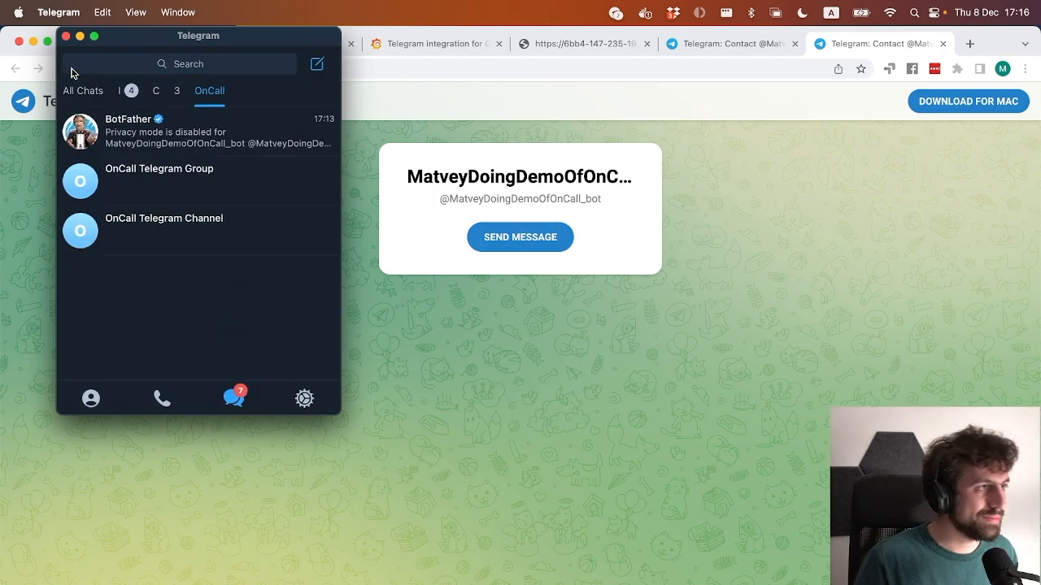
click(434, 339)
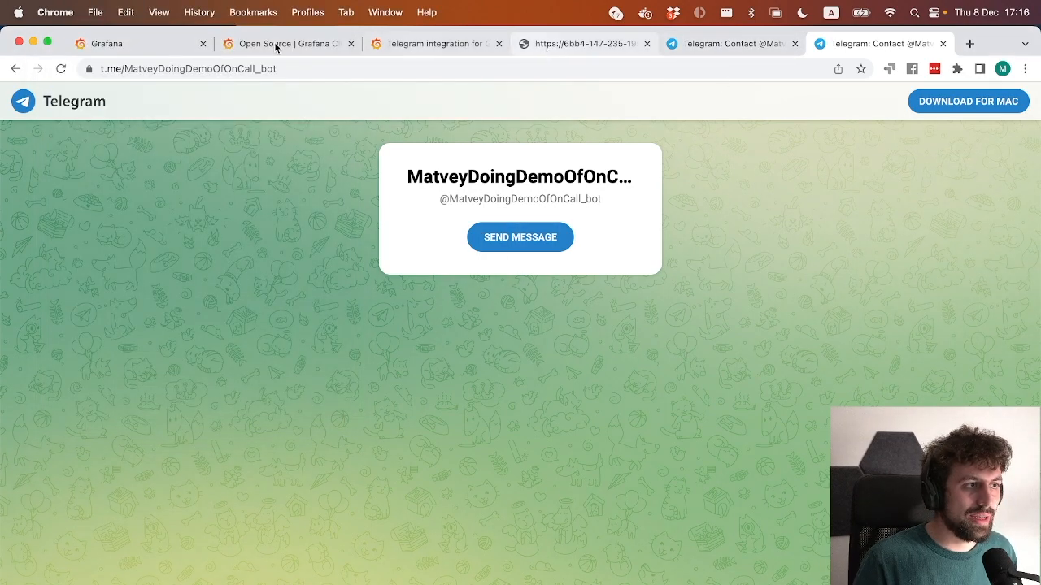
click(149, 46)
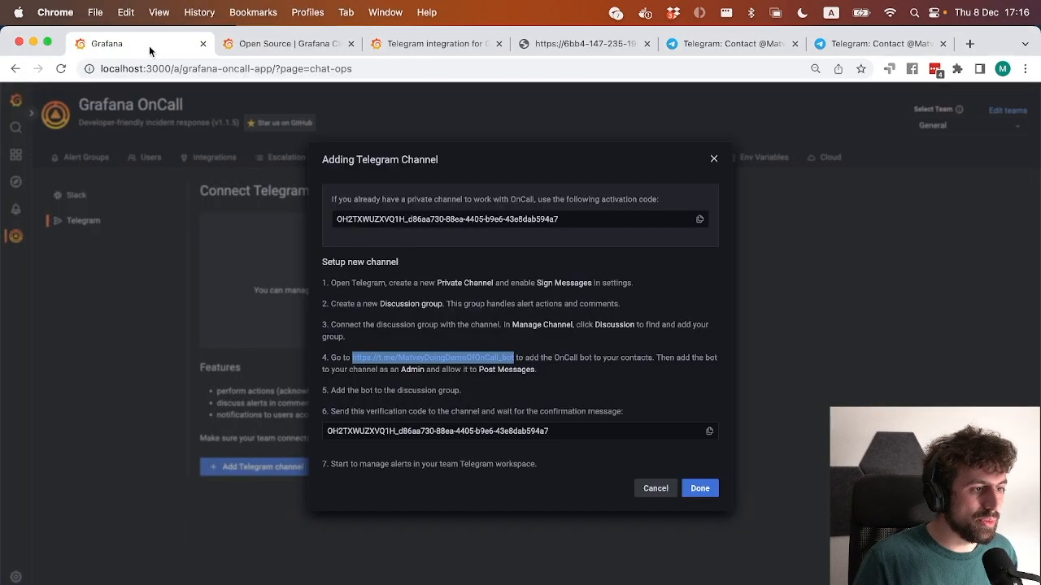
click(413, 393)
triple_click(413, 393)
double_click(413, 394)
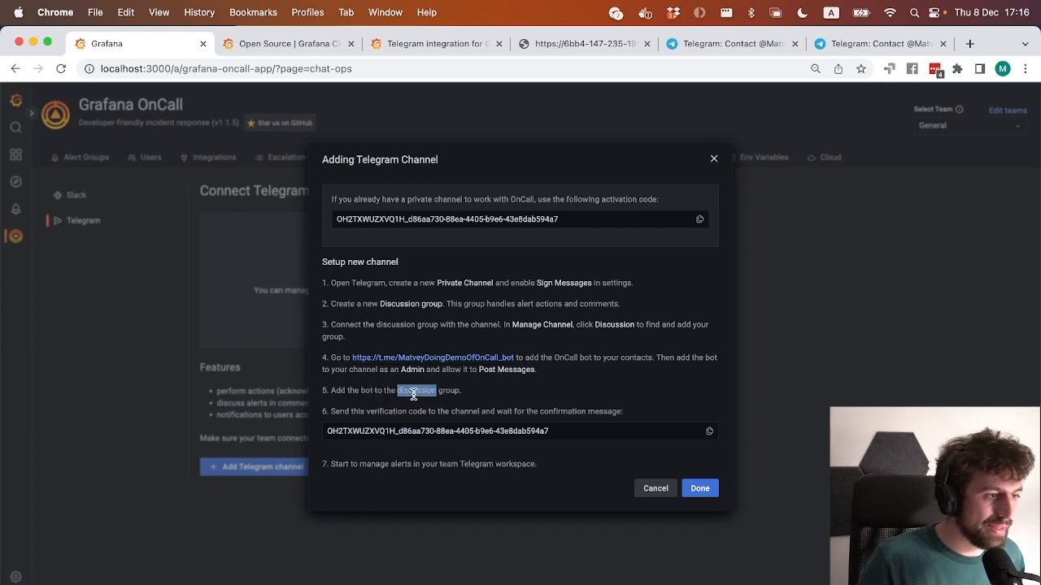
triple_click(413, 393)
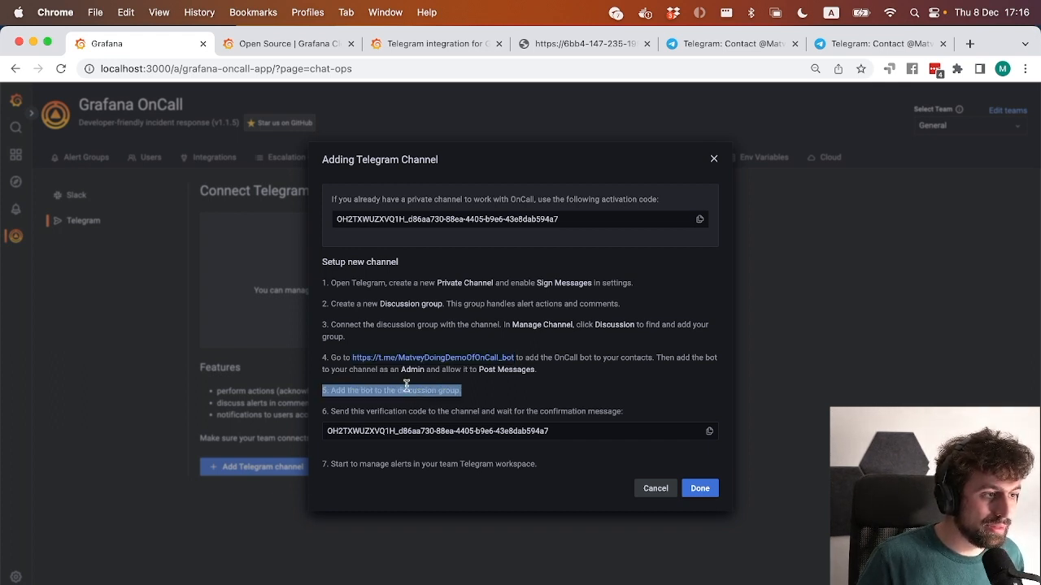
Read the rest of step 4 in Chrome, and in Telegram make the OnCall bot an admin of OnCall Telegram Channel with Post Messages allowed.
triple_click(385, 368)
drag(605, 379, 657, 359)
key(super+Tab)
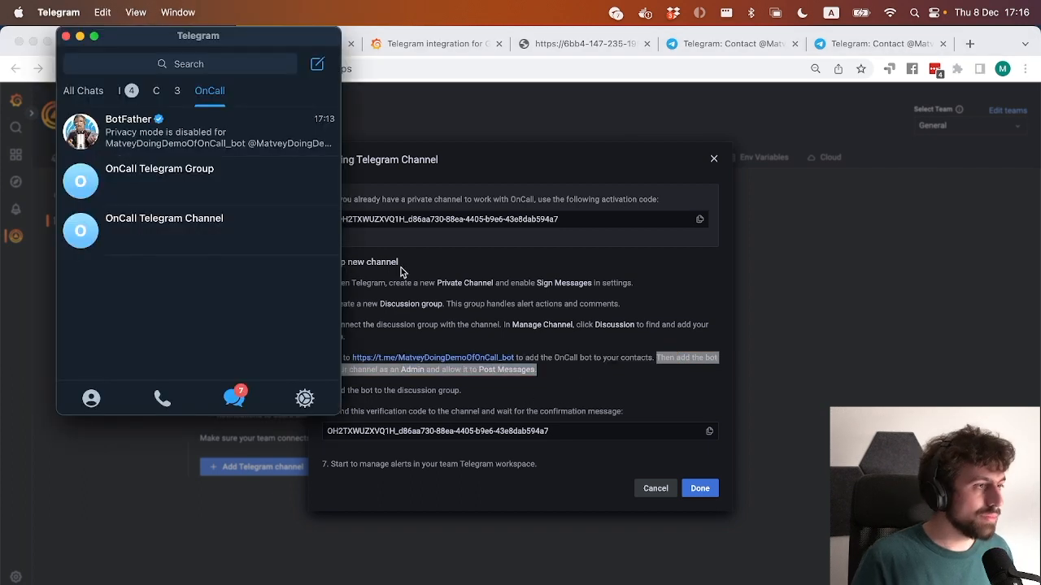
click(245, 224)
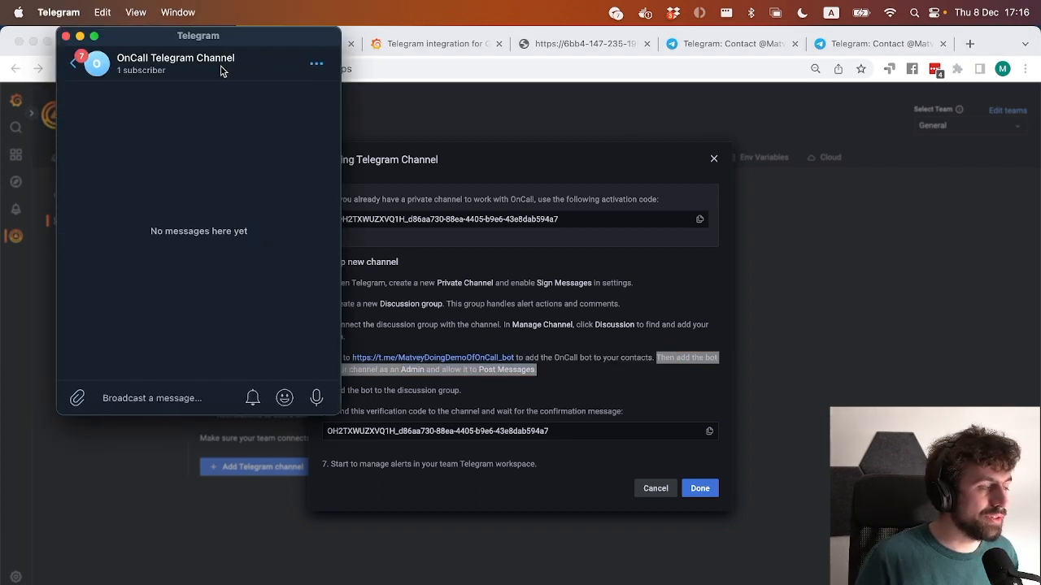
click(220, 70)
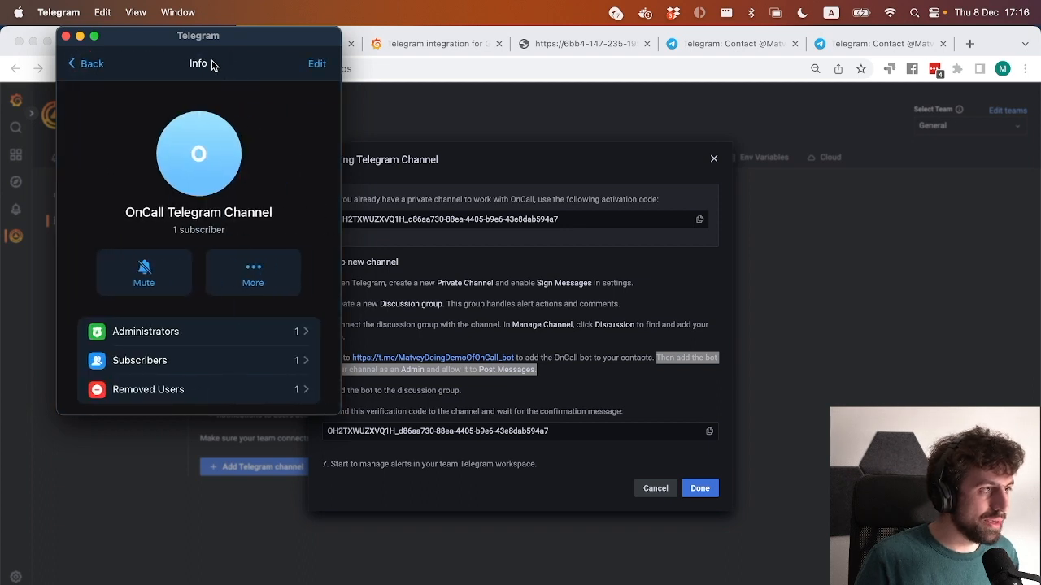
click(226, 330)
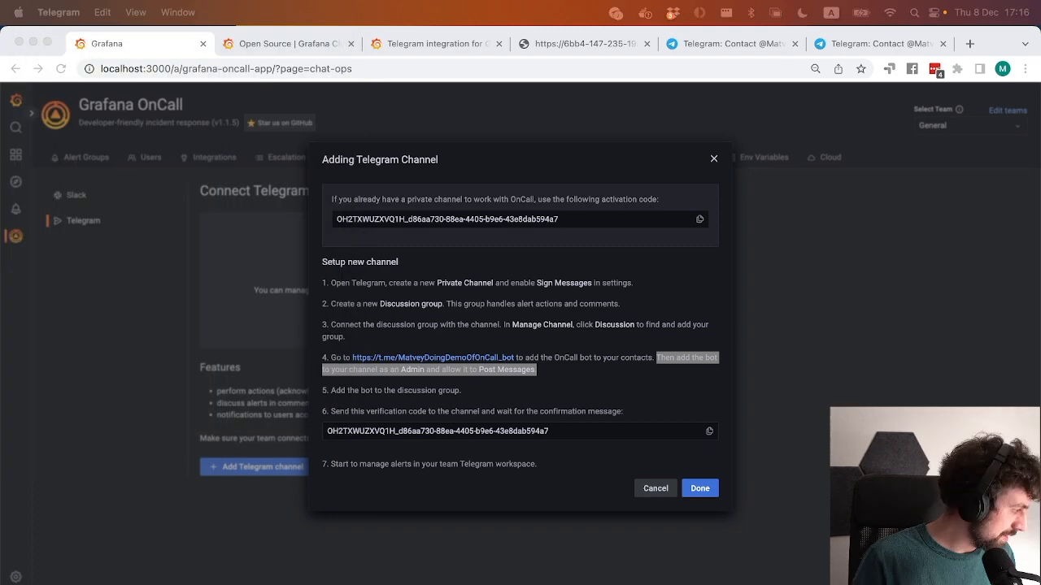
drag(348, 70, 180, 82)
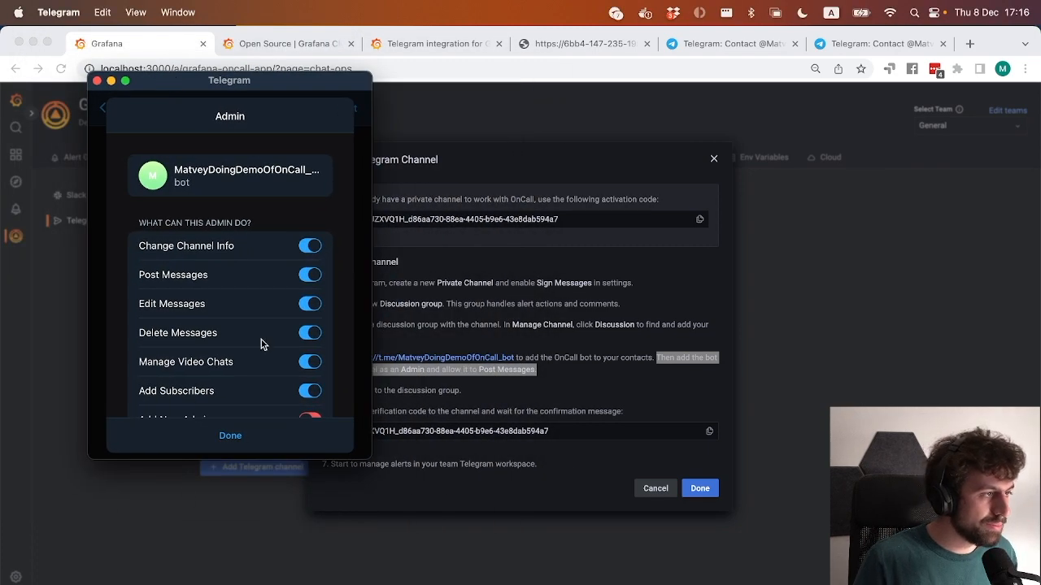
scroll(256, 337, down, 2)
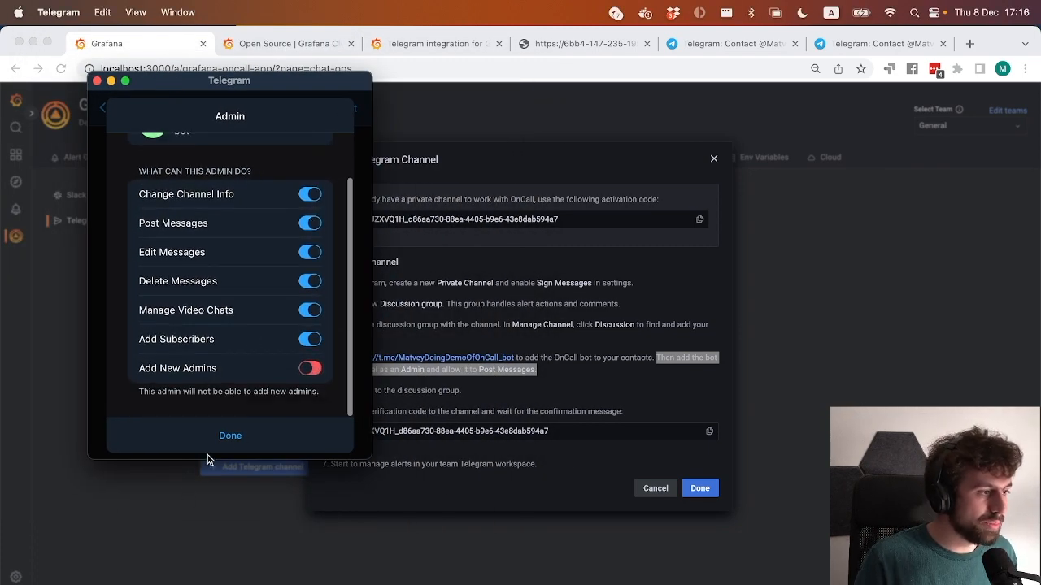
click(231, 437)
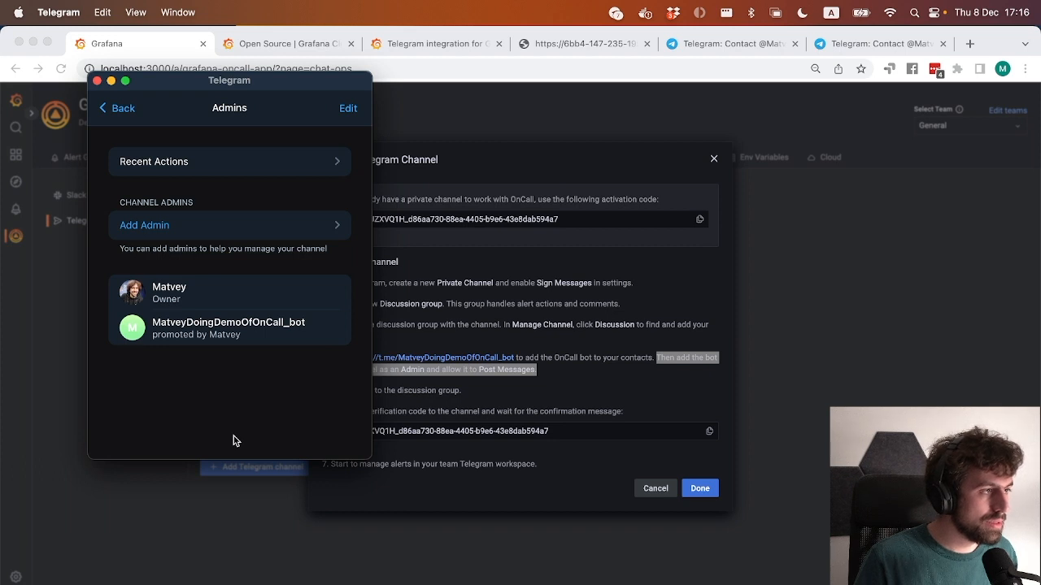
click(107, 115)
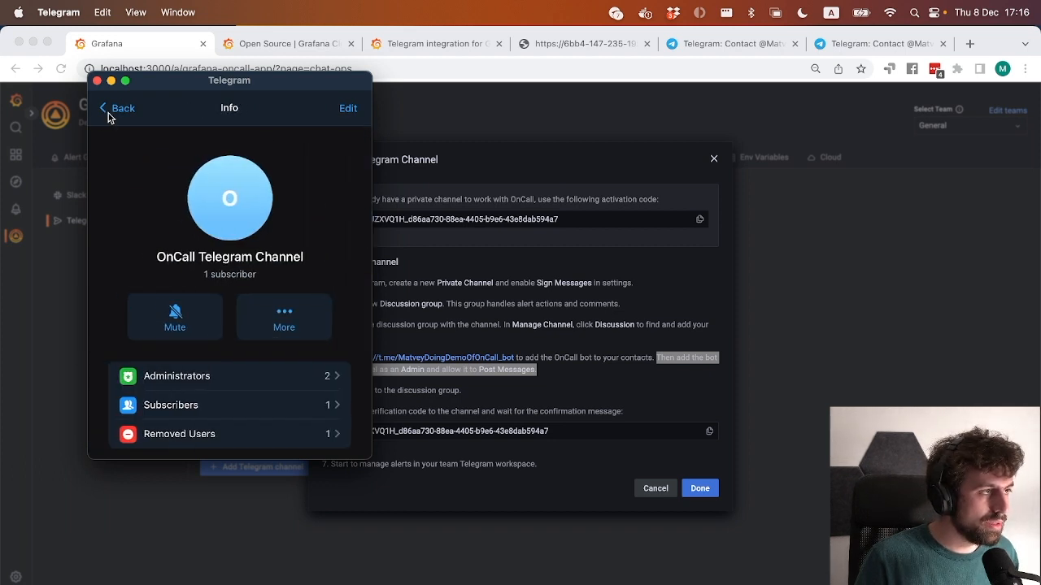
click(111, 119)
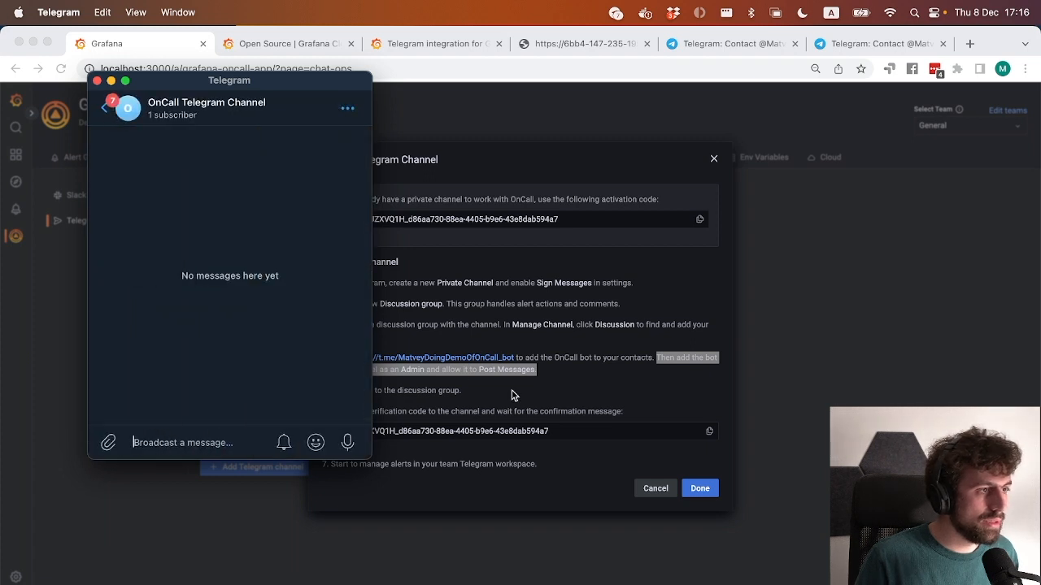
Read setup step 5 in Chrome, and add the OnCall bot as a member of OnCall Telegram Group in Telegram.
click(558, 400)
triple_click(410, 390)
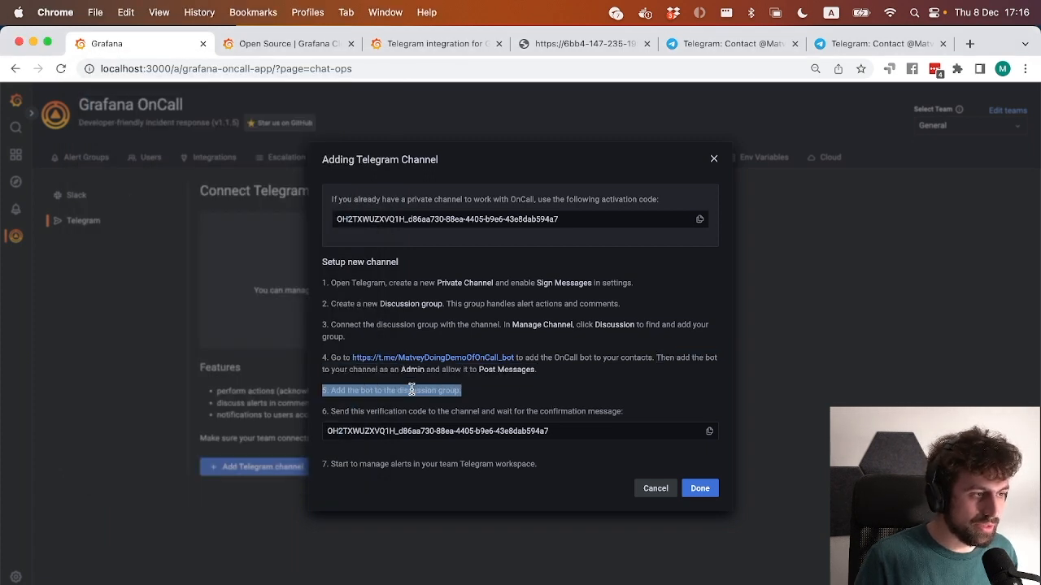
key(super+Tab)
click(102, 110)
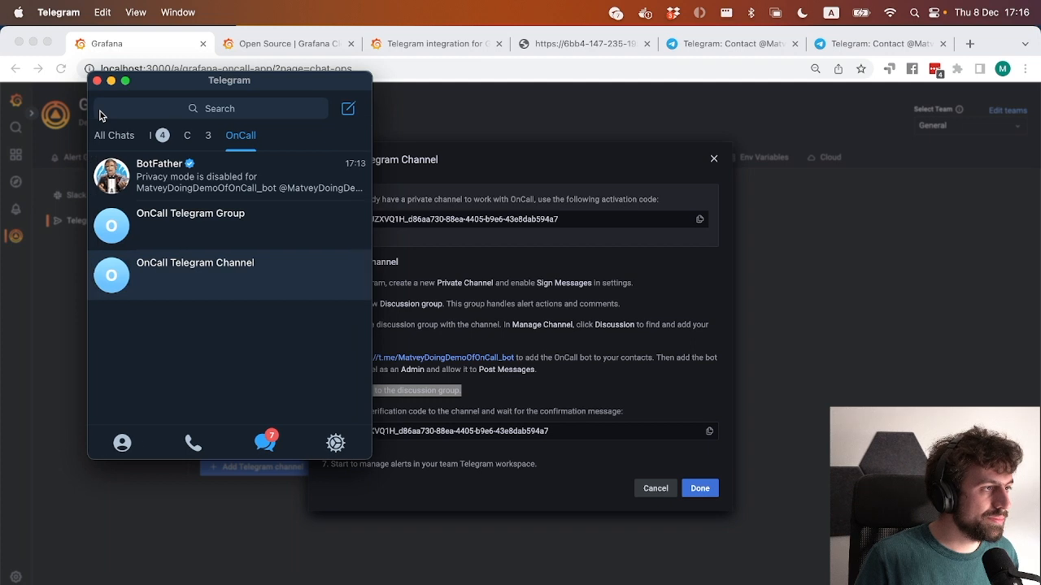
click(230, 240)
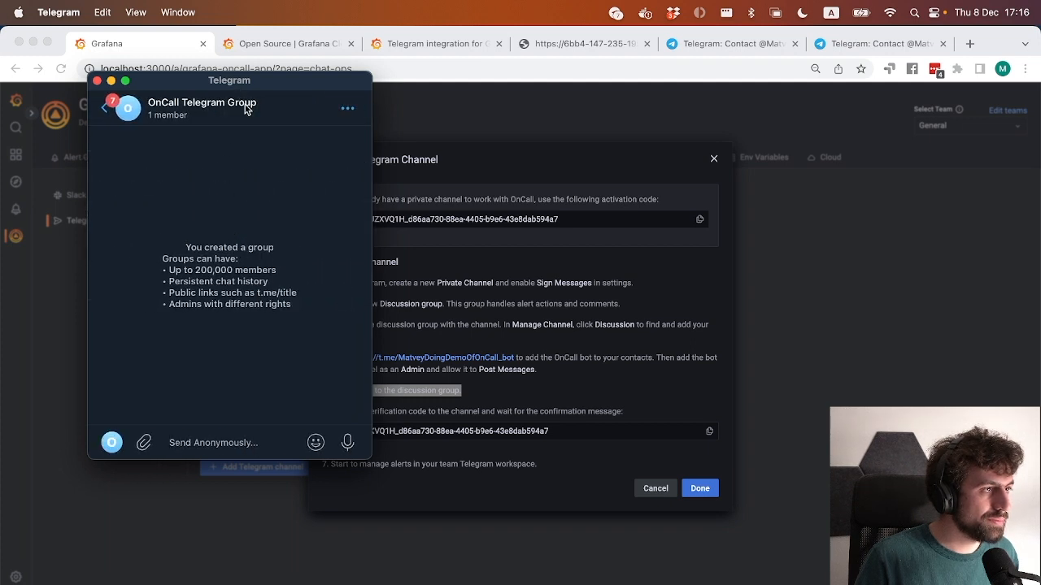
click(248, 104)
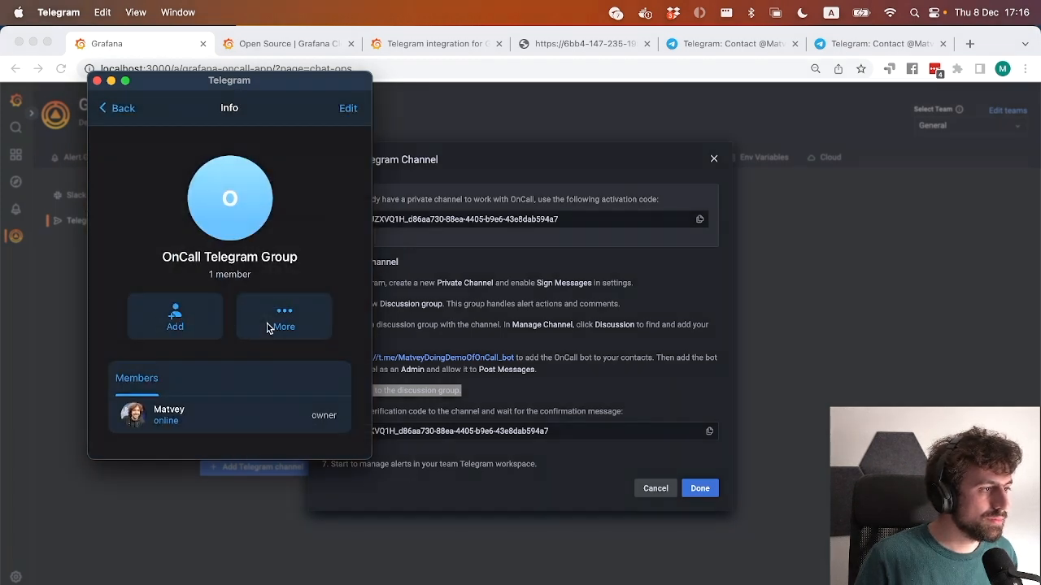
scroll(250, 386, down, 5)
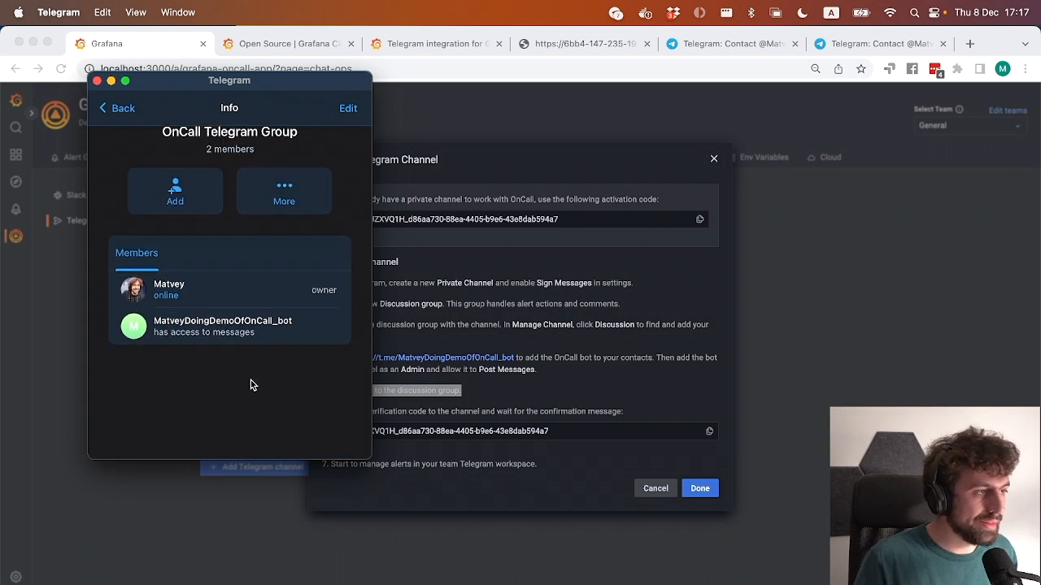
click(120, 111)
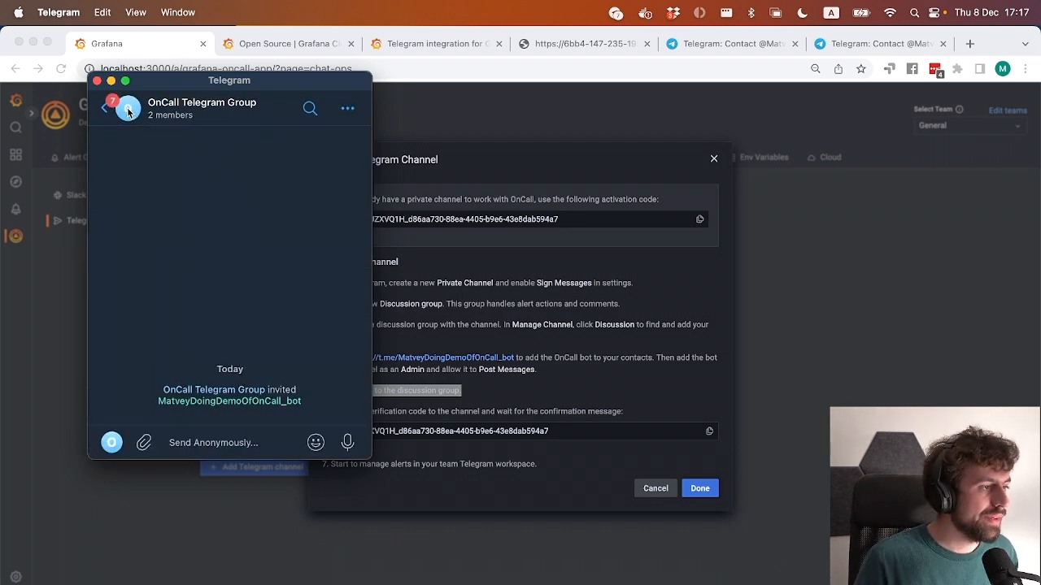
click(102, 114)
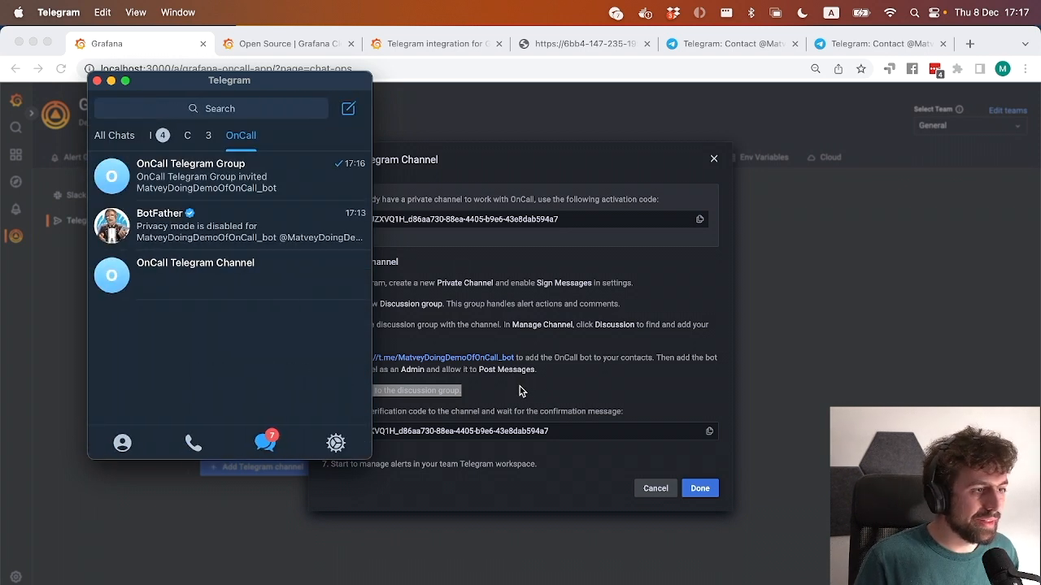
Copy the channel verification code from setup step 6 in Chrome and send it to OnCall Telegram Channel in Telegram.
click(581, 395)
click(449, 411)
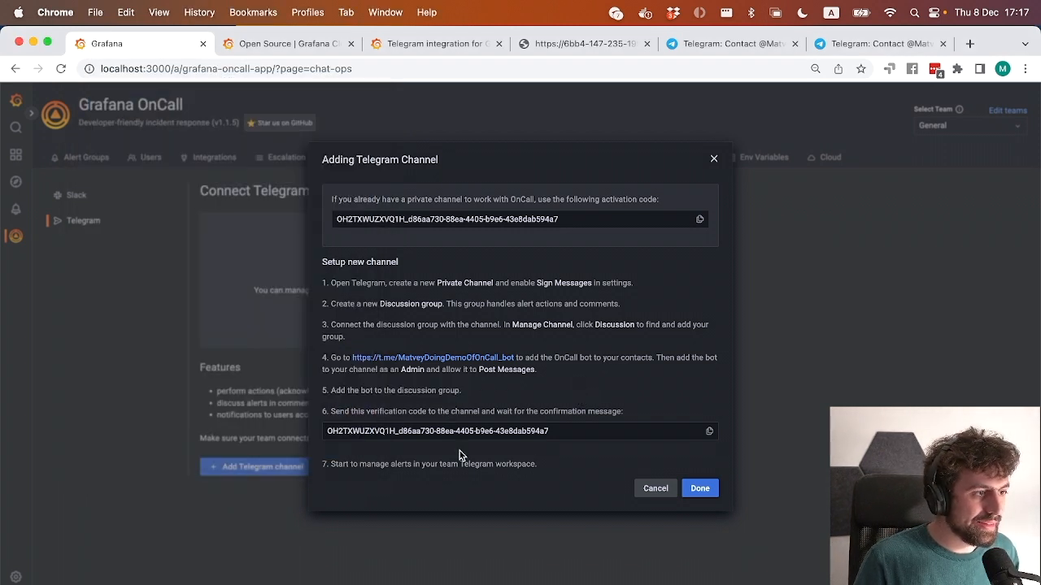
click(709, 434)
key(super+Tab)
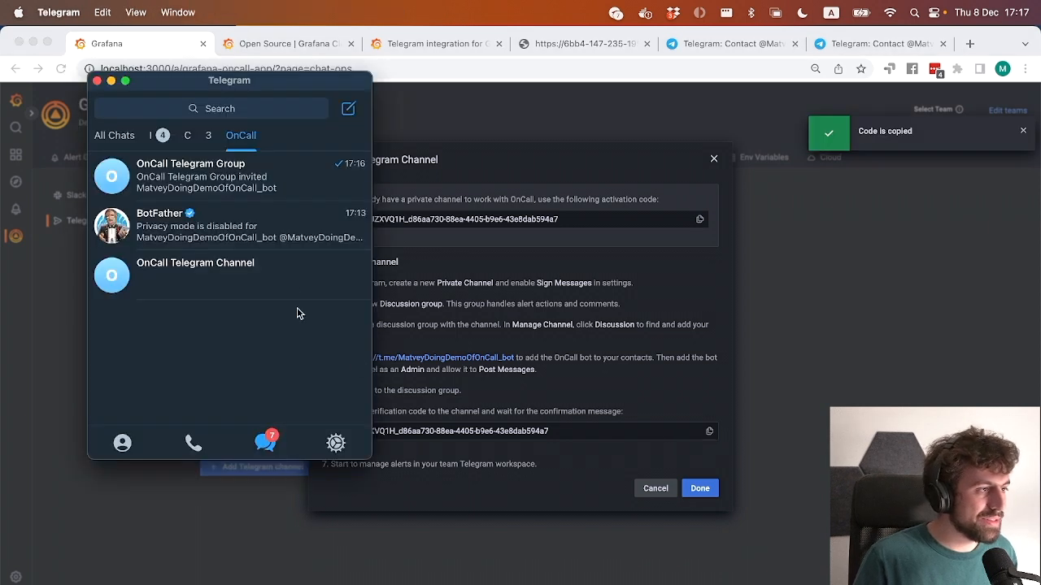
click(284, 271)
key(super+v)
key(Return)
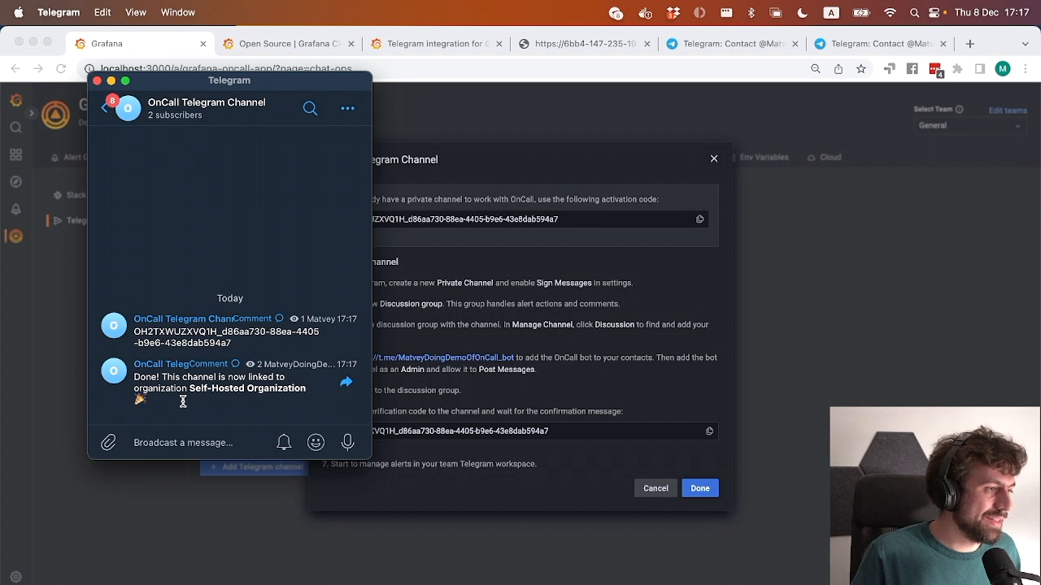
Read the bot's reply in OnCall Telegram Channel, and finish the Adding Telegram Channel setup in Chrome.
drag(181, 399, 130, 379)
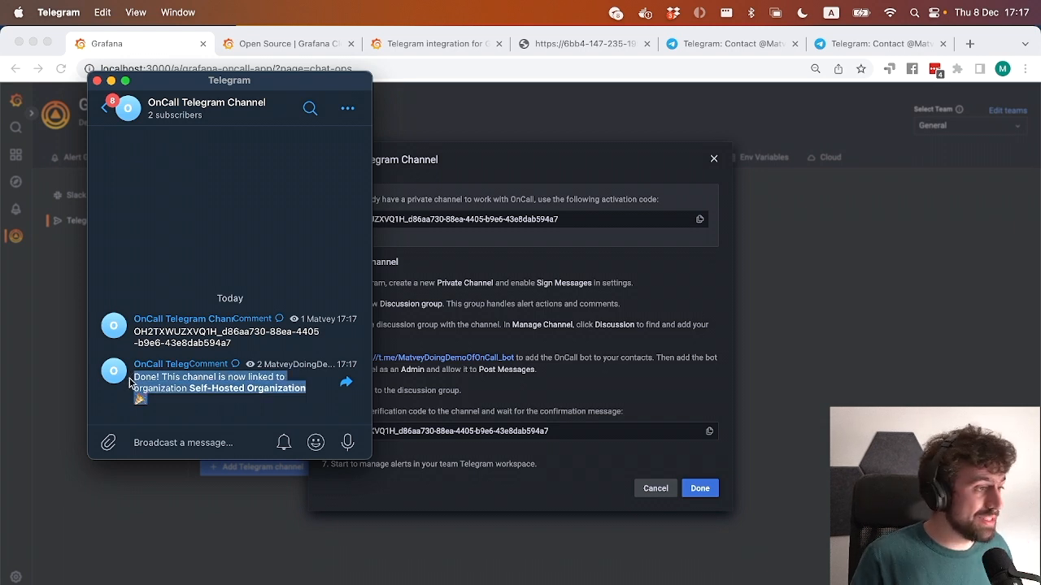
triple_click(173, 385)
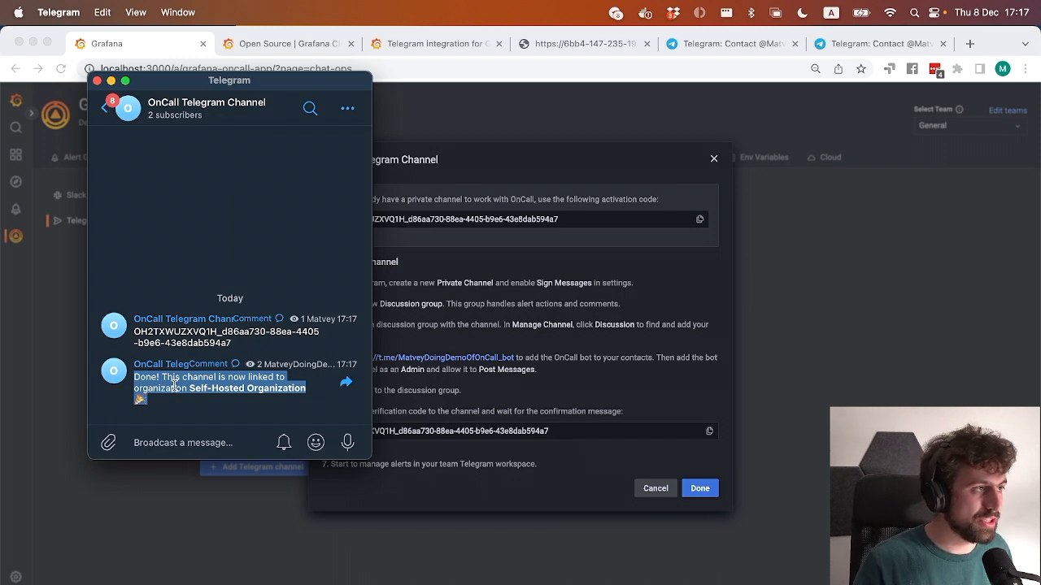
click(101, 109)
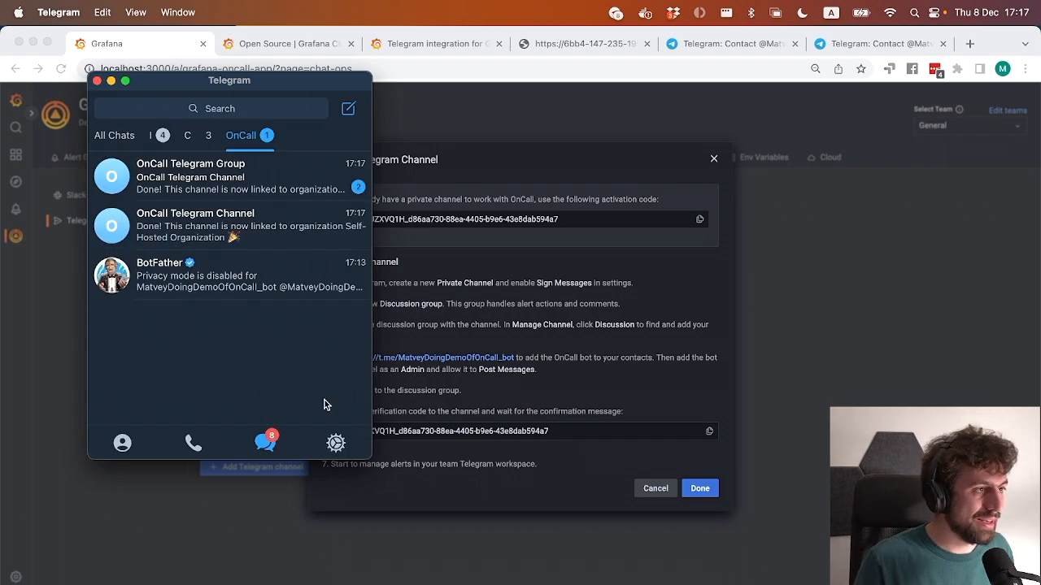
click(567, 474)
click(699, 488)
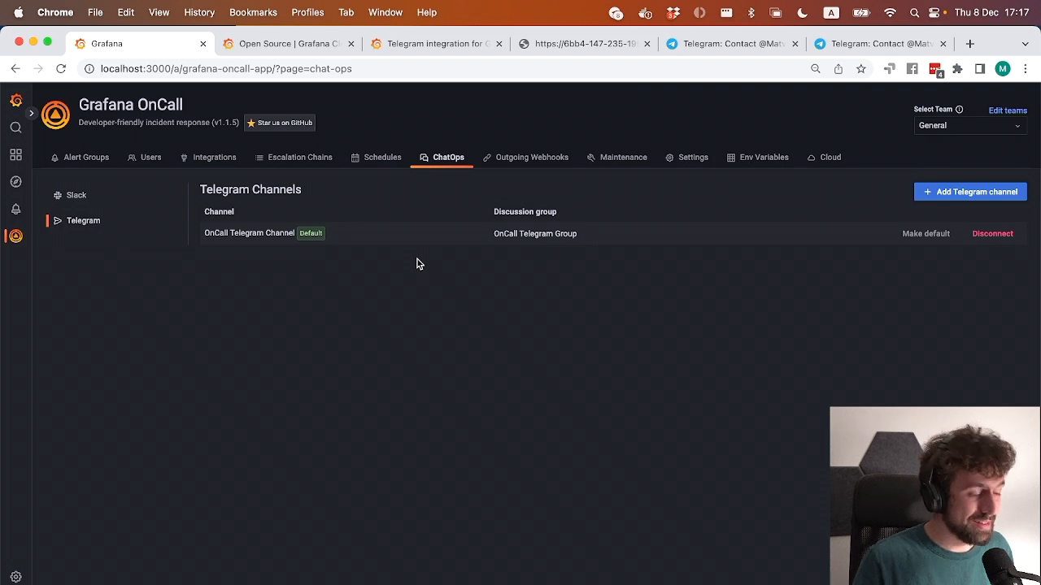
key(super+Tab)
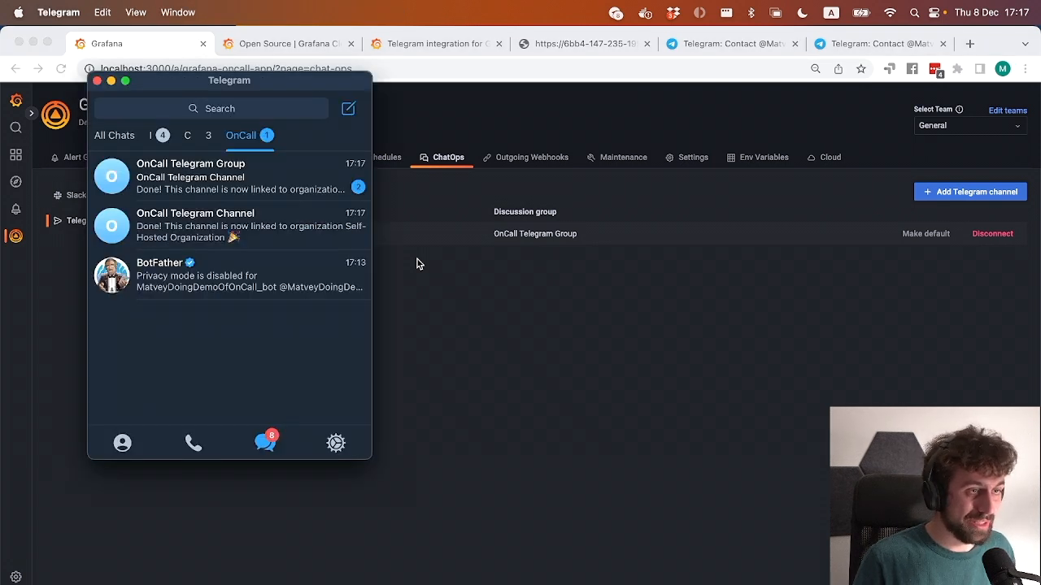
click(430, 298)
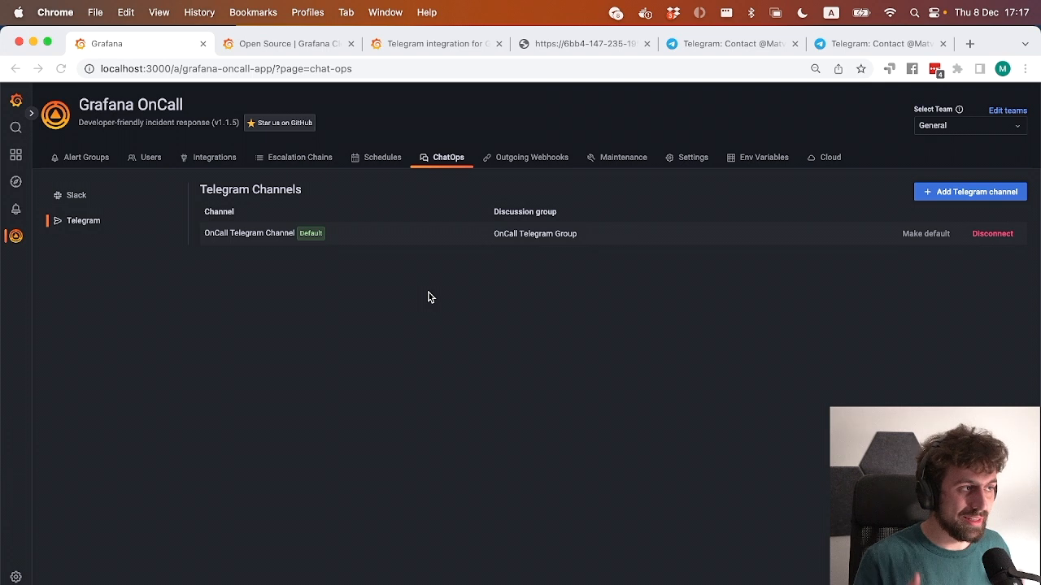
Open the Telegram Connection settings of the own user profile in Grafana OnCall, and follow the manual connection link to the bot chat in Telegram.
click(146, 159)
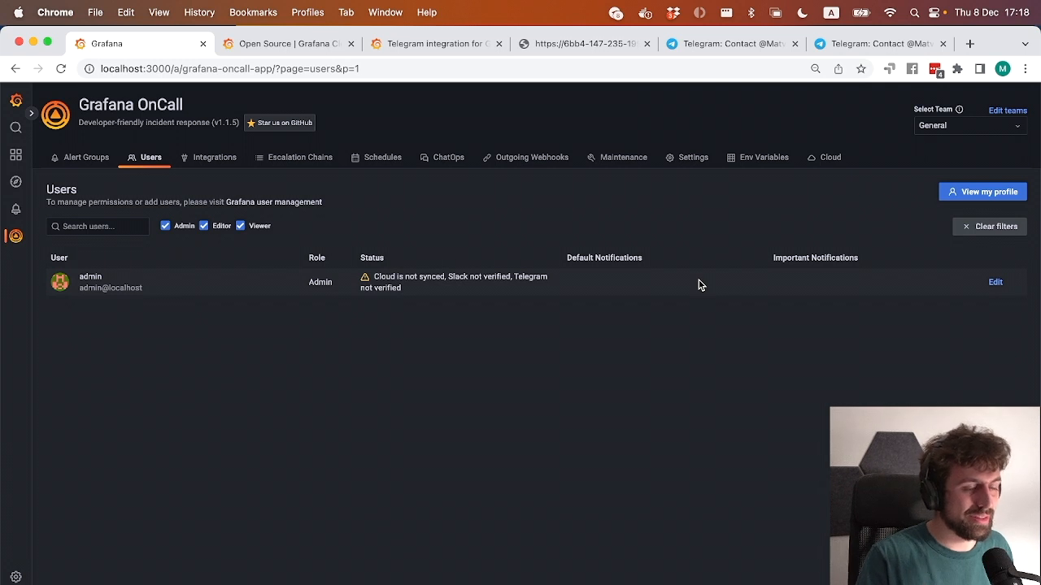
click(952, 195)
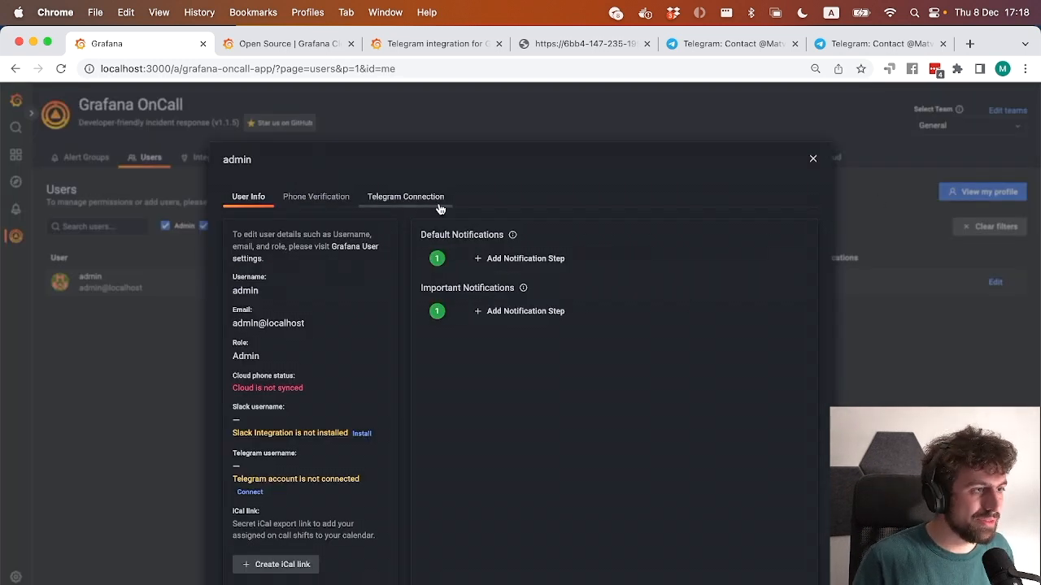
click(429, 200)
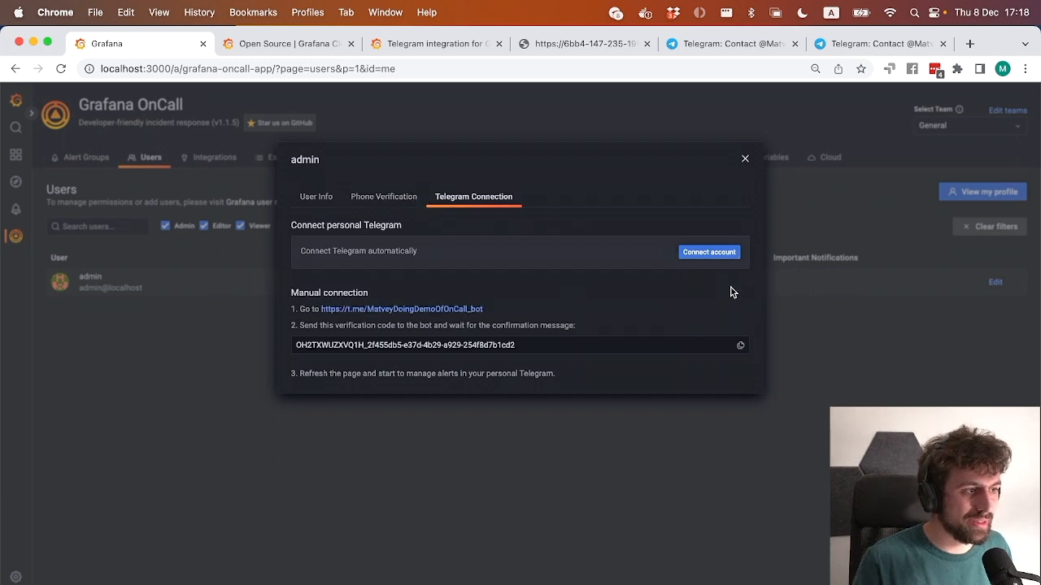
click(475, 310)
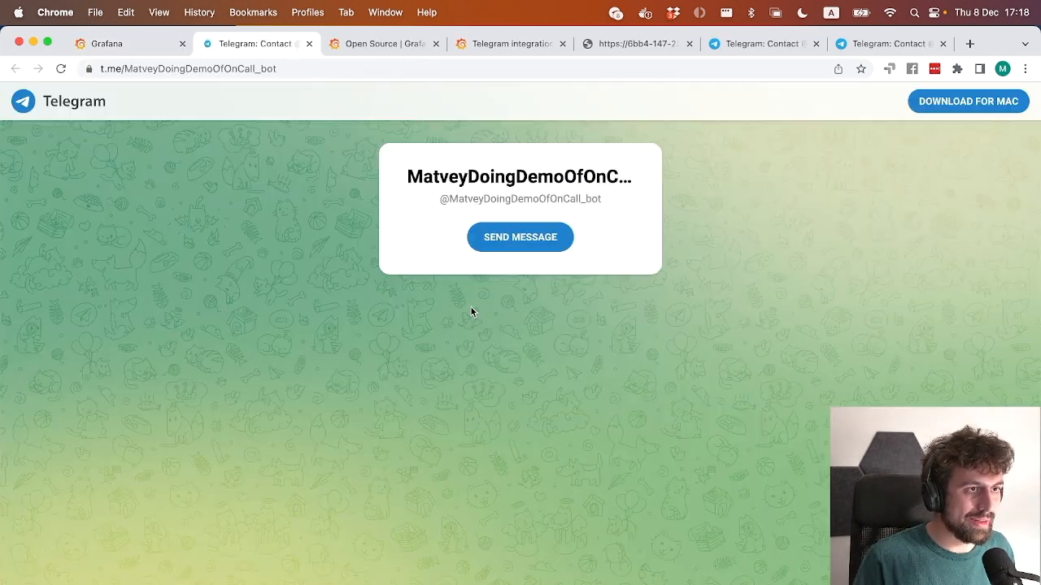
click(636, 191)
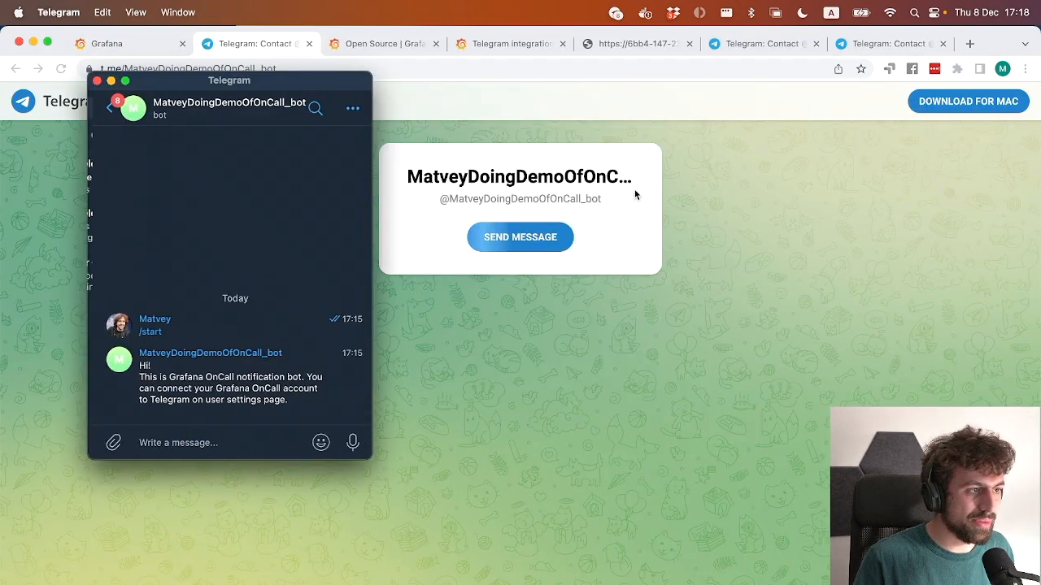
Copy the personal verification code from the Grafana profile in Chrome and send it to the OnCall bot in Telegram.
click(475, 374)
click(127, 51)
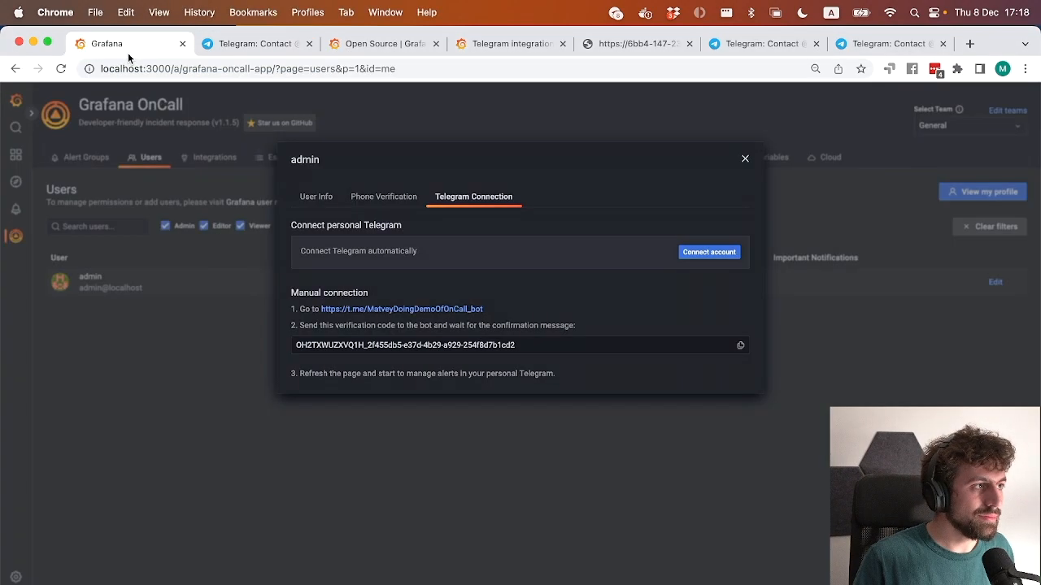
click(740, 345)
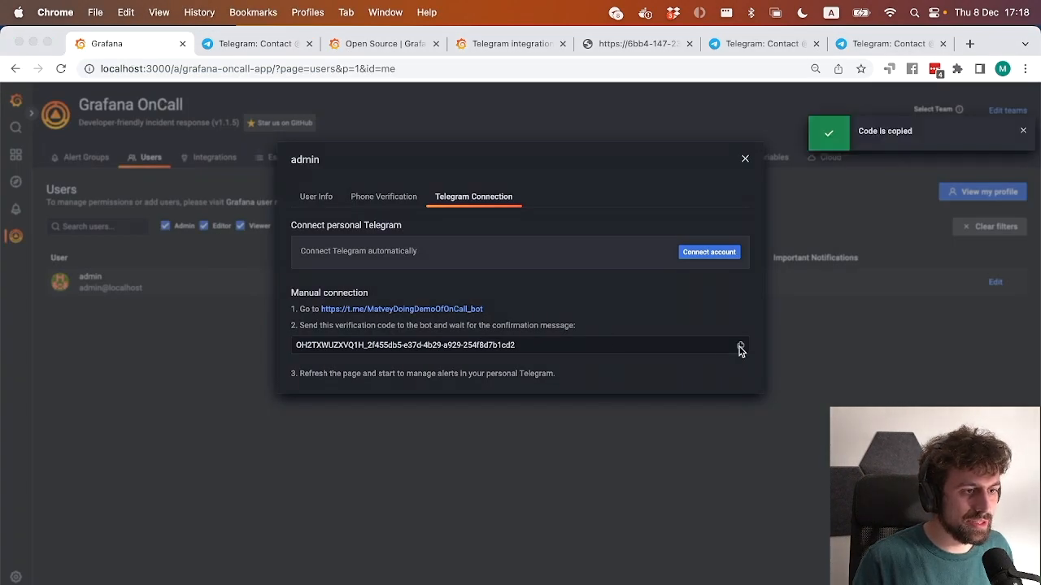
key(super+Tab)
key(super+v)
key(Return)
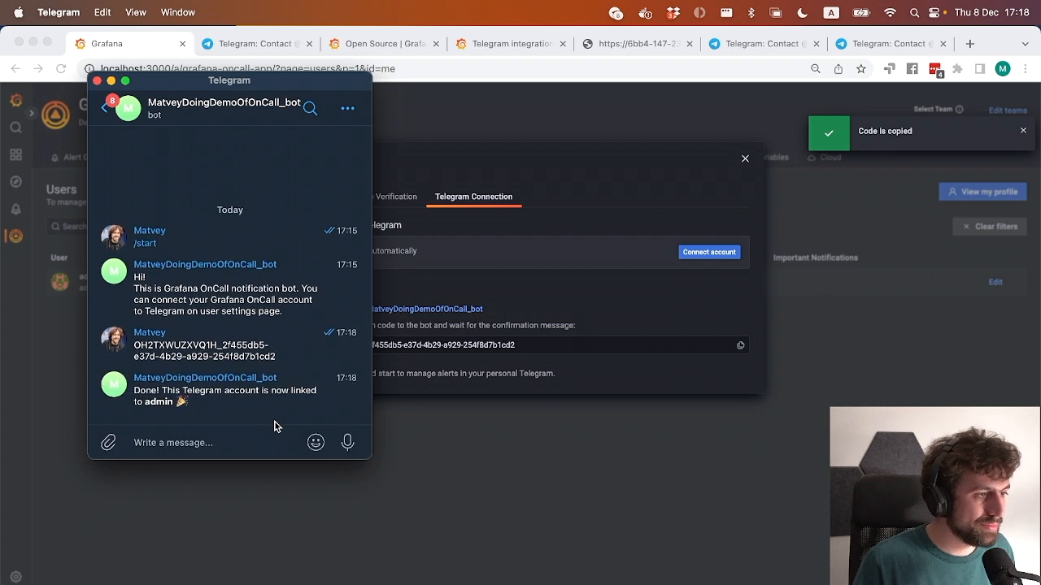
Leave the bot chat in Telegram and close the admin profile dialog in Chrome.
click(108, 117)
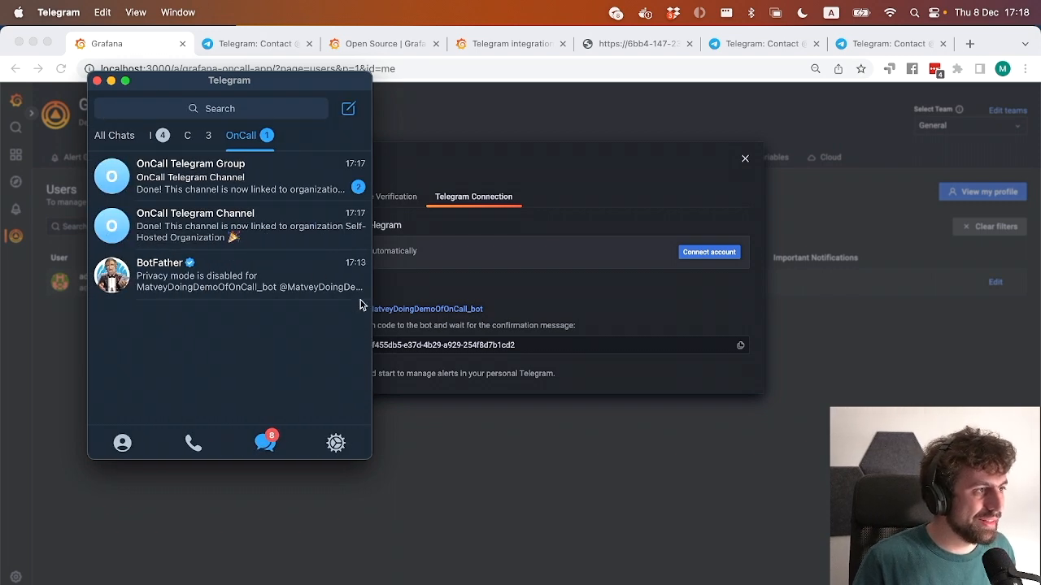
click(500, 511)
click(500, 510)
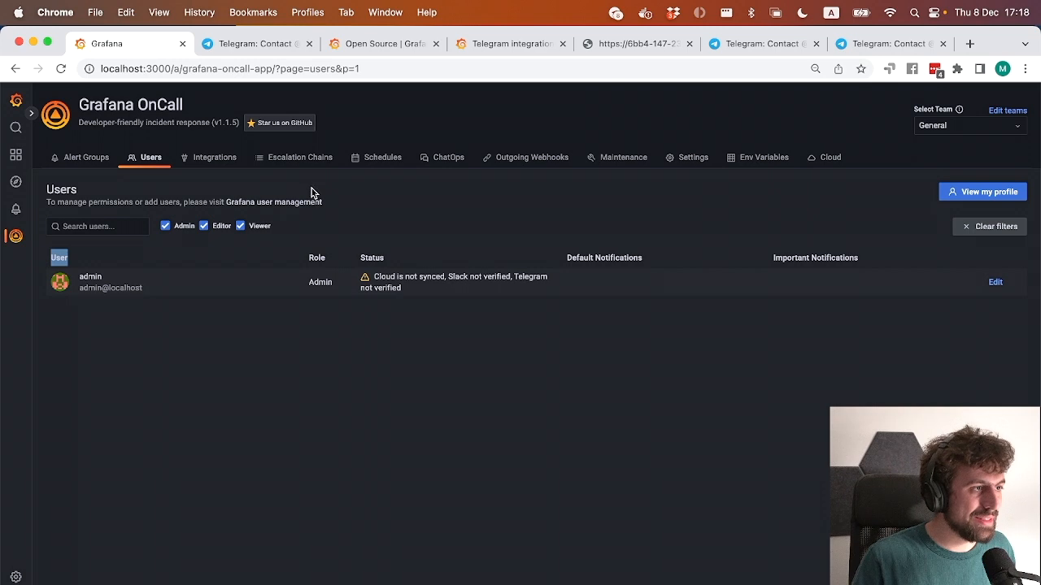
Create a new Grafana Alerting integration for receiving alerts in Grafana OnCall.
click(308, 161)
click(216, 159)
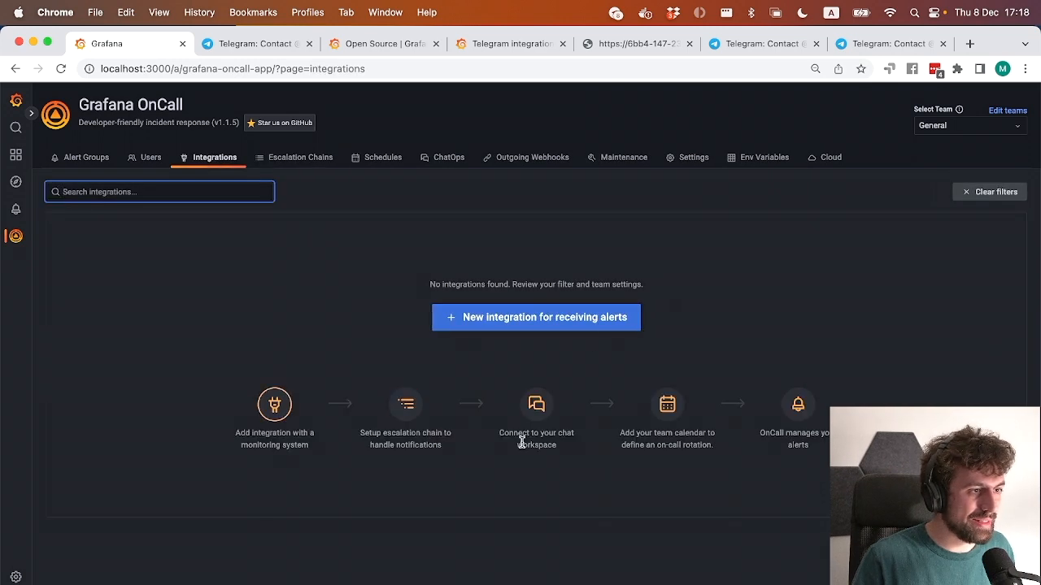
click(558, 319)
click(581, 241)
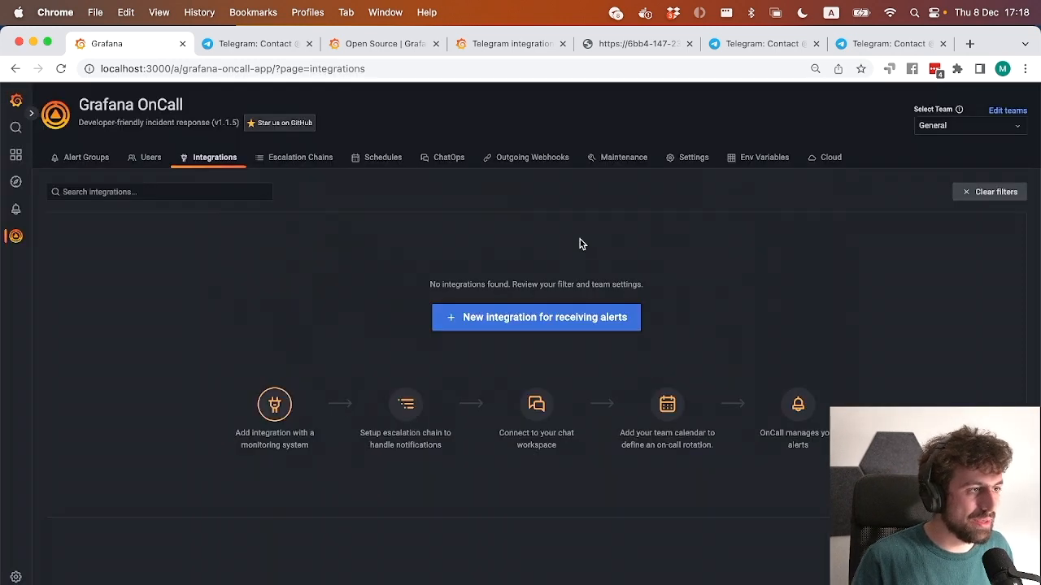
click(227, 445)
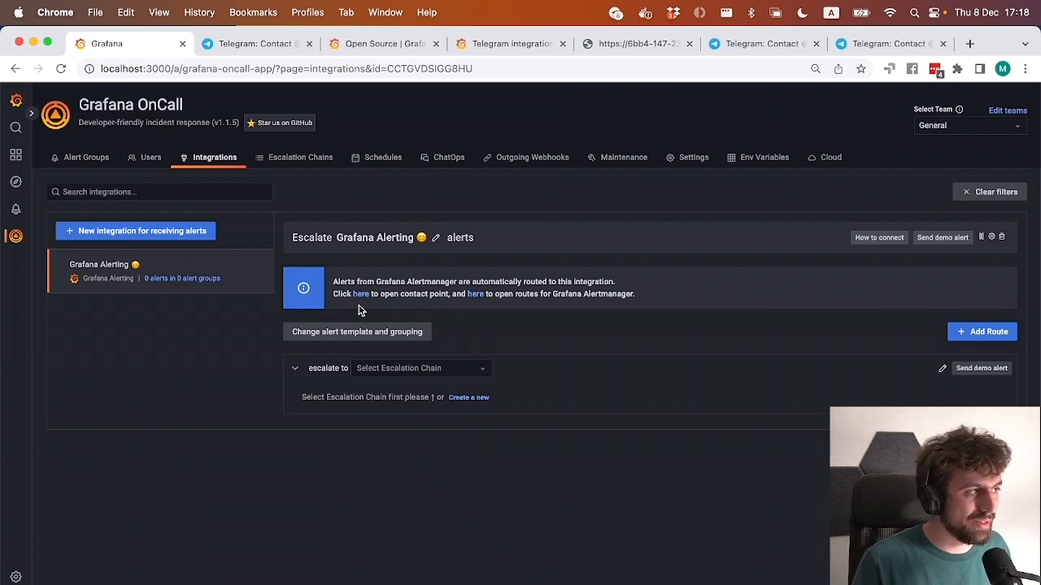
Create an escalation chain named after Telegram and the person to notify, and enable posting to OnCall Telegram Channel.
mouse_move(23, 210)
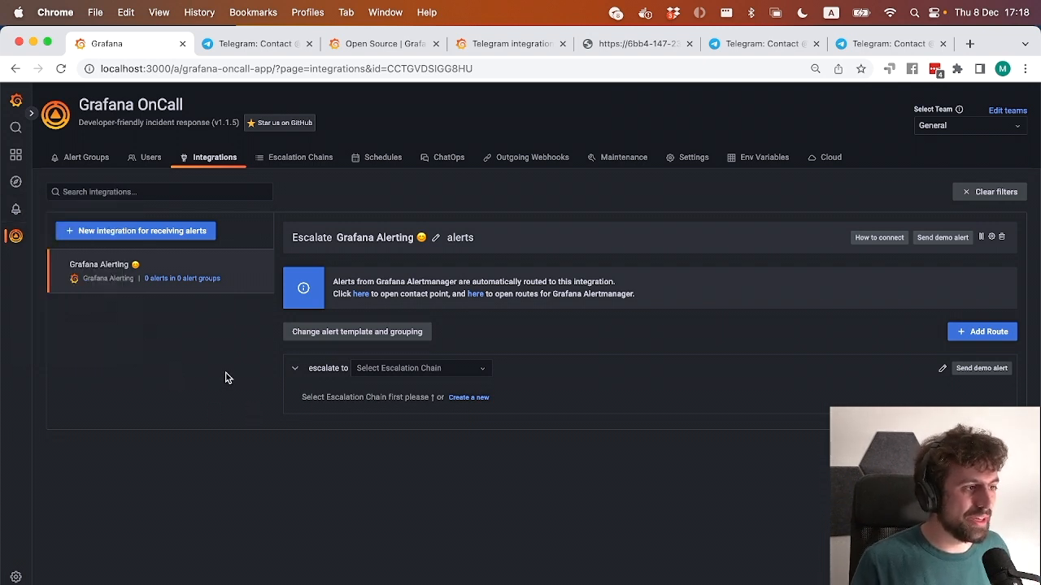
click(468, 399)
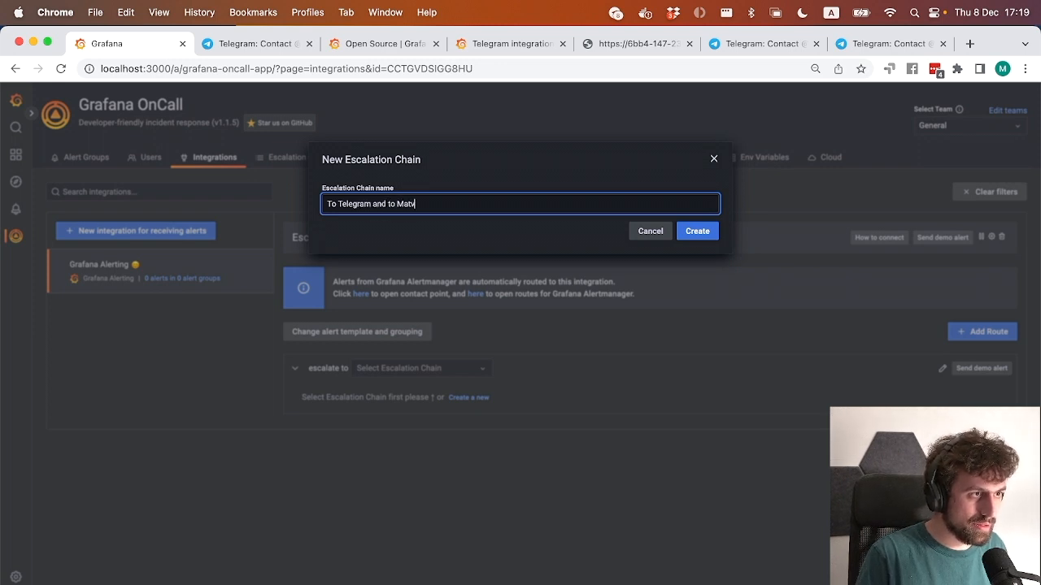
click(697, 234)
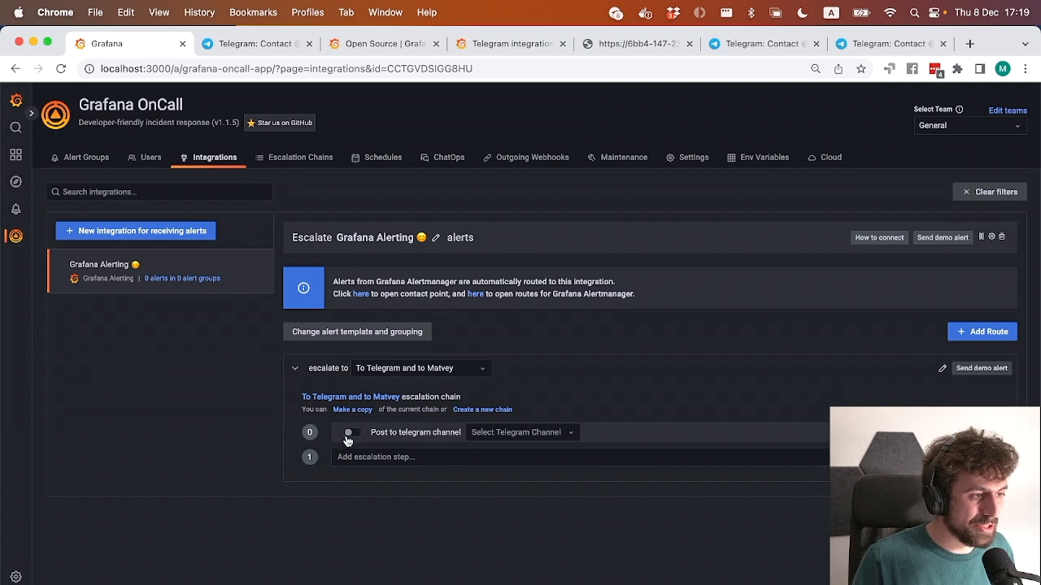
click(471, 439)
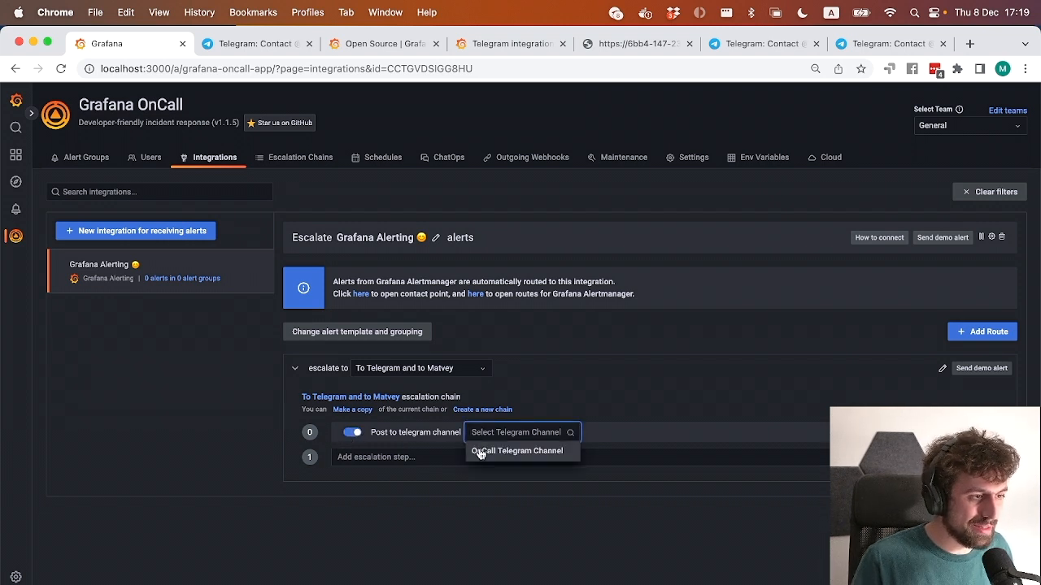
click(479, 450)
Add a Notify users step to the escalation chain that starts Default notification for admin.
click(579, 459)
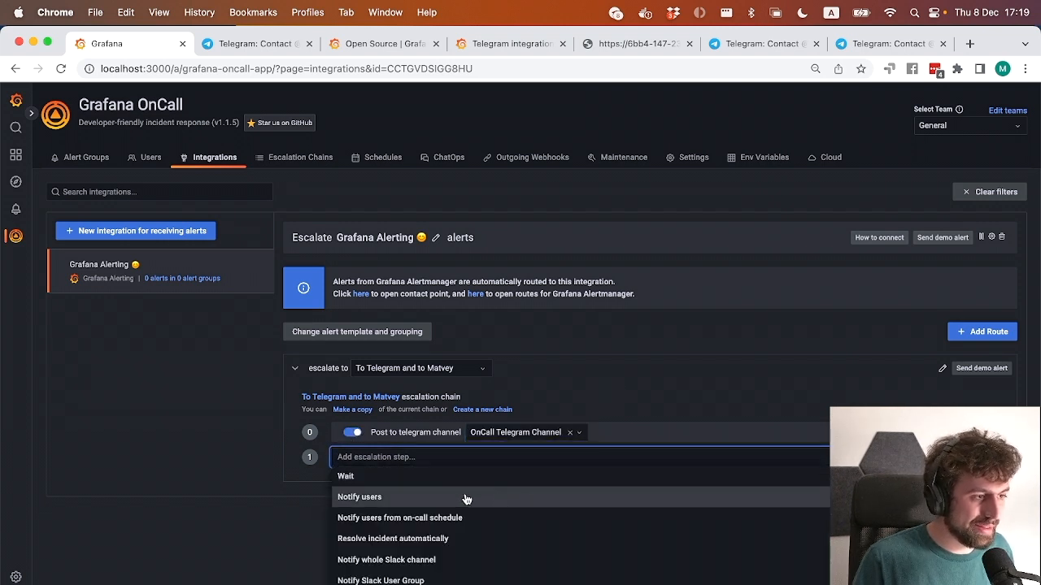
click(465, 496)
click(589, 461)
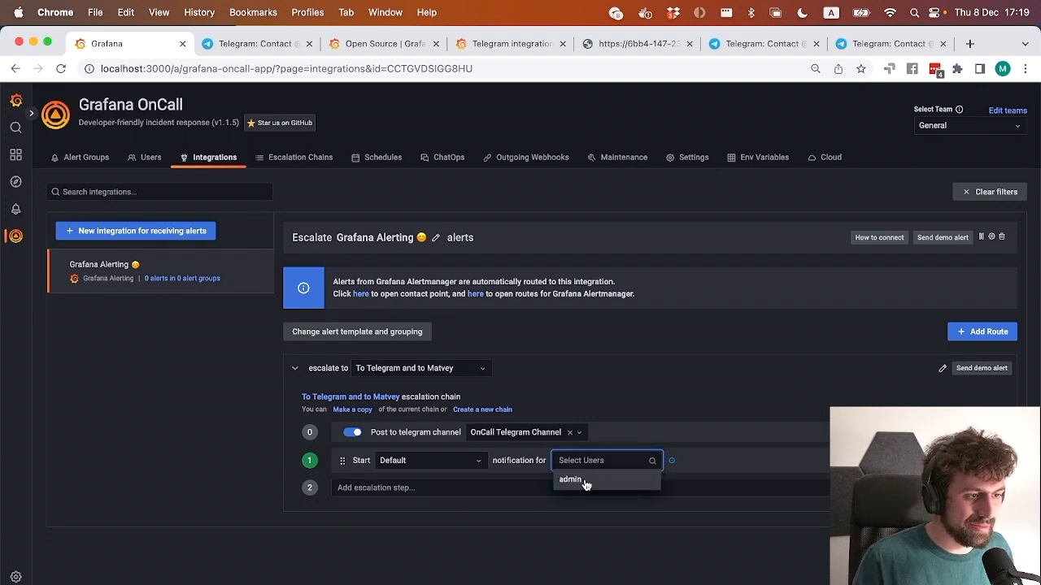
click(574, 478)
click(652, 385)
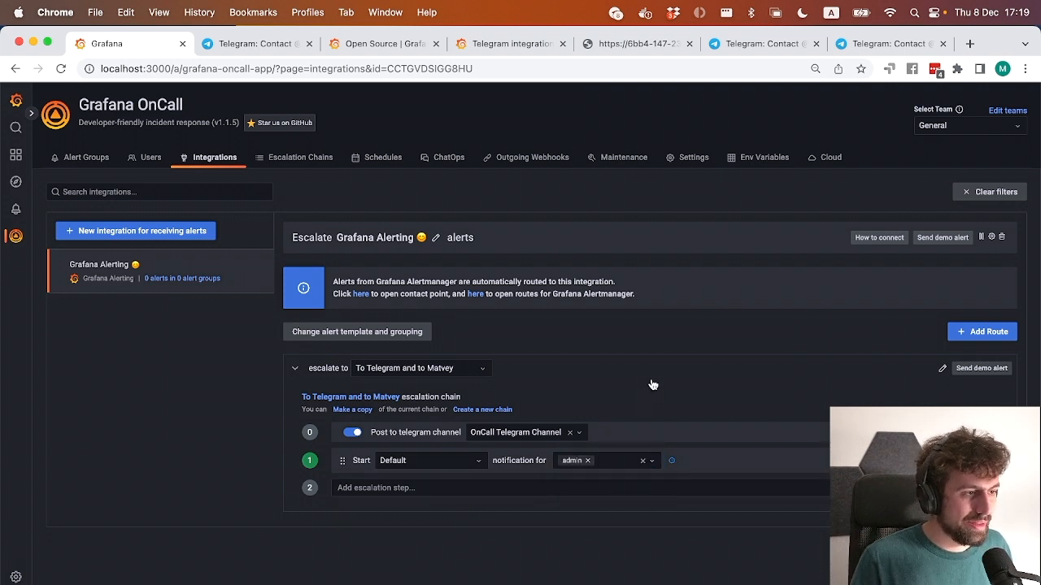
Open the own user profile and add a first Default Notifications step that notifies by Telegram.
click(149, 158)
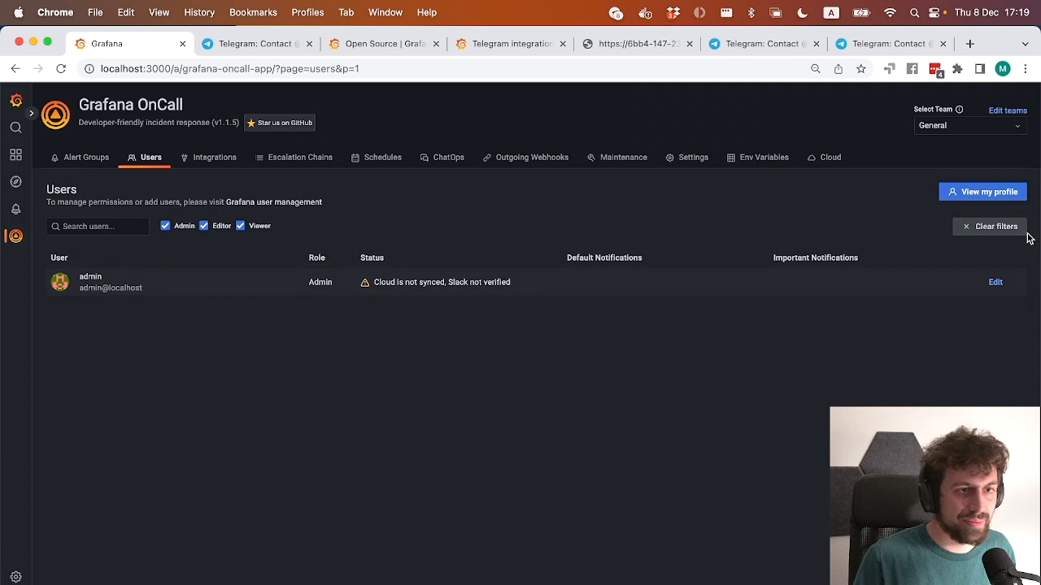
click(990, 193)
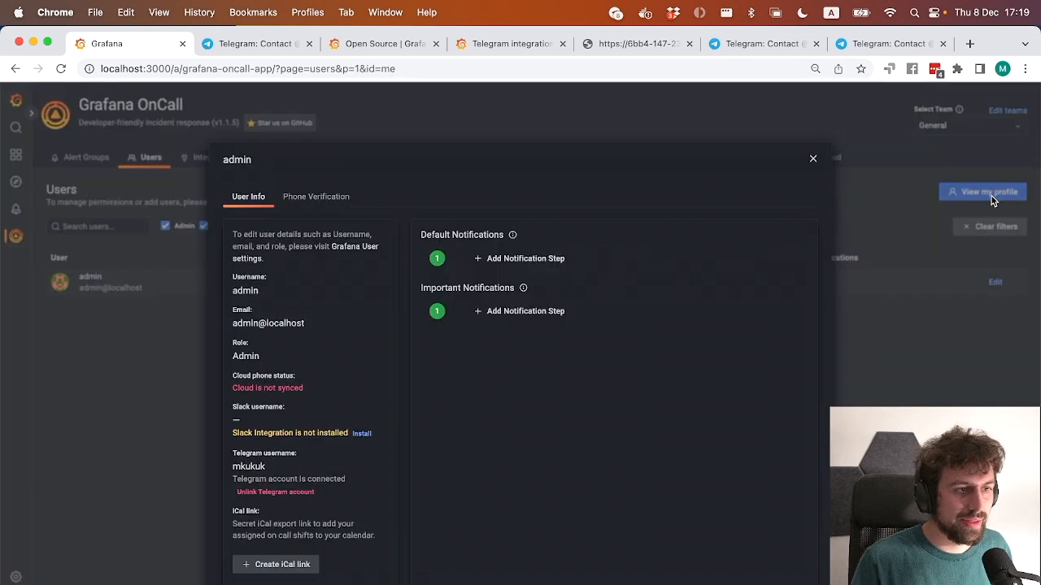
click(525, 259)
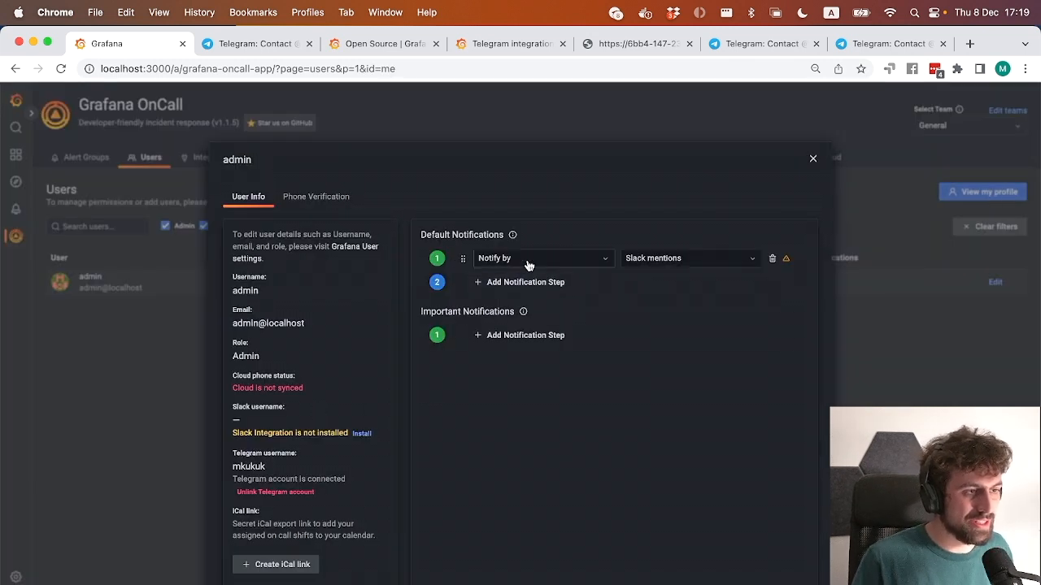
click(678, 258)
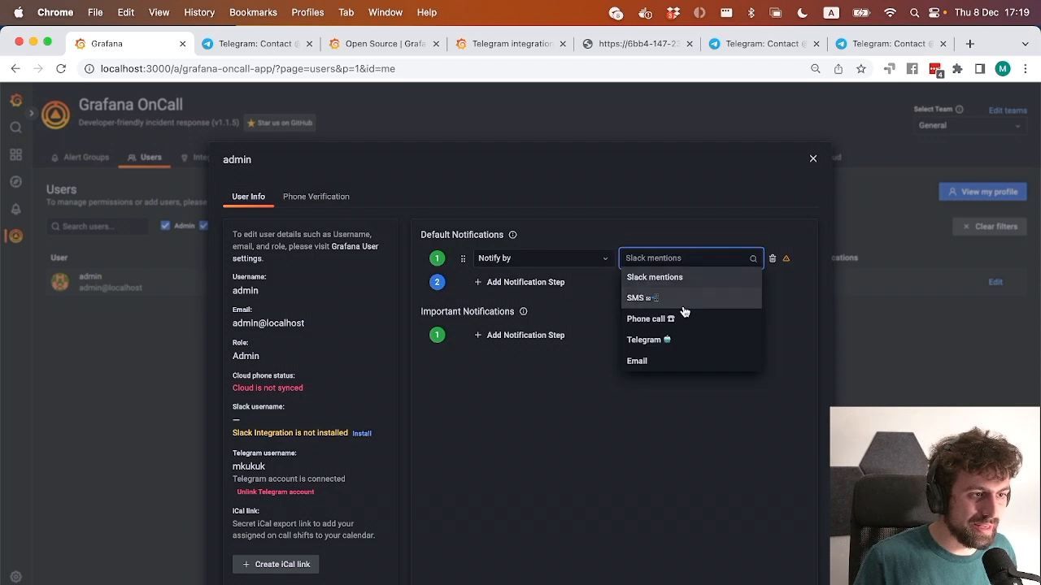
click(692, 347)
Add a second Default Notifications step that waits 5 min.
click(509, 281)
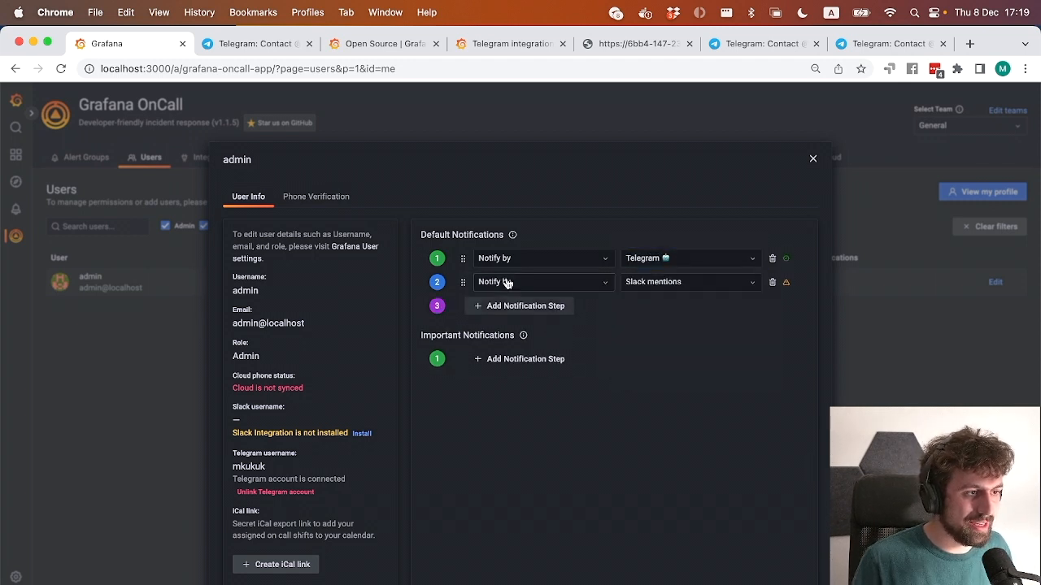
click(582, 284)
click(553, 301)
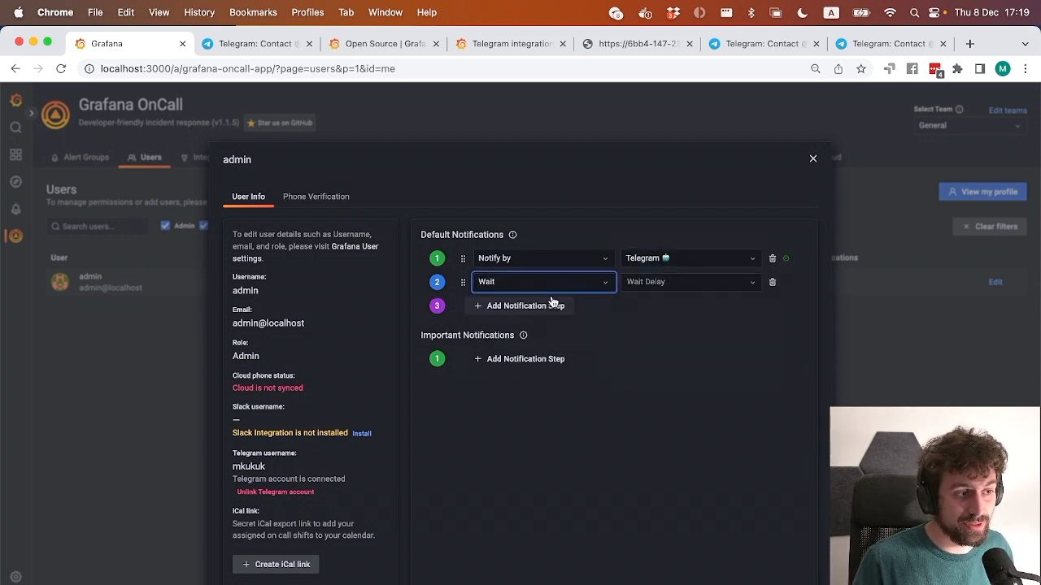
click(550, 307)
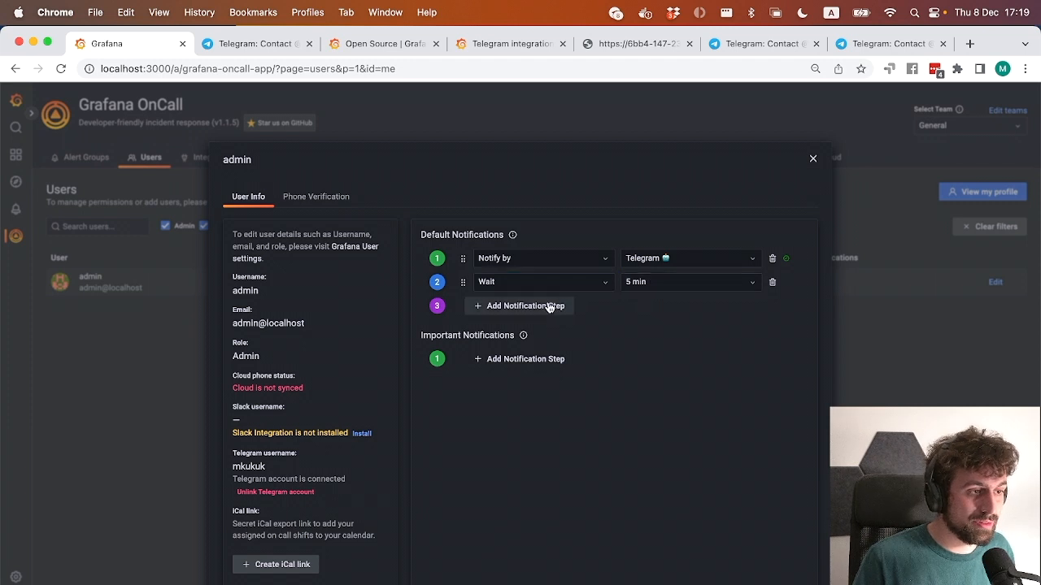
Add a third Default Notifications step that notifies by Telegram, and close the admin profile.
click(530, 306)
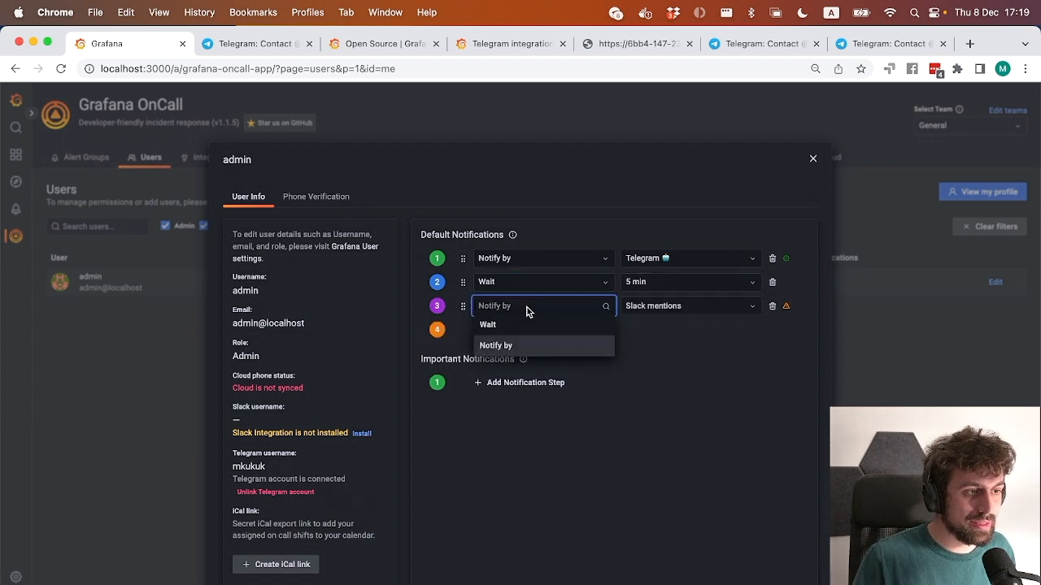
click(496, 345)
click(672, 306)
click(666, 388)
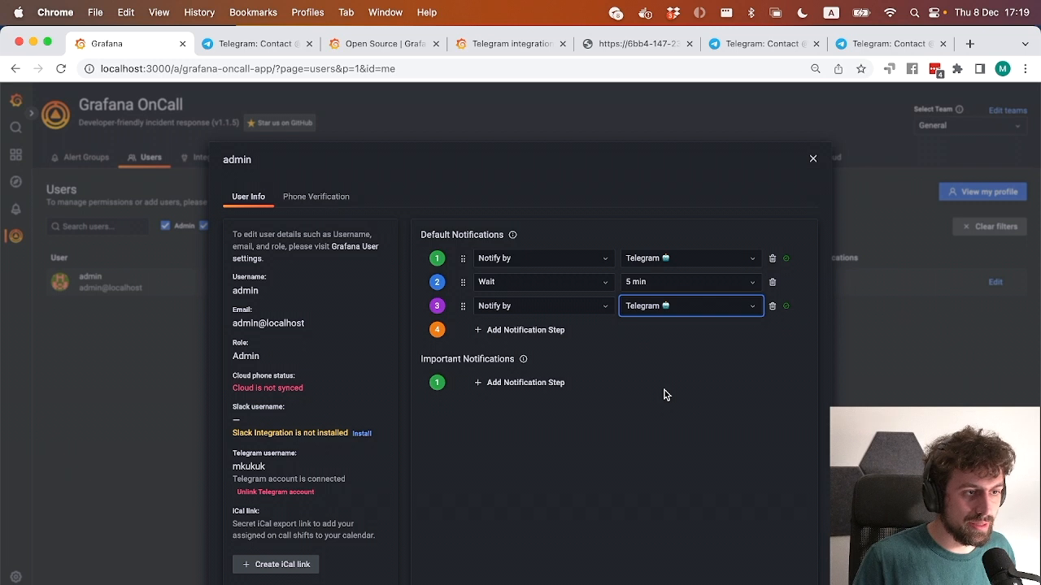
click(812, 160)
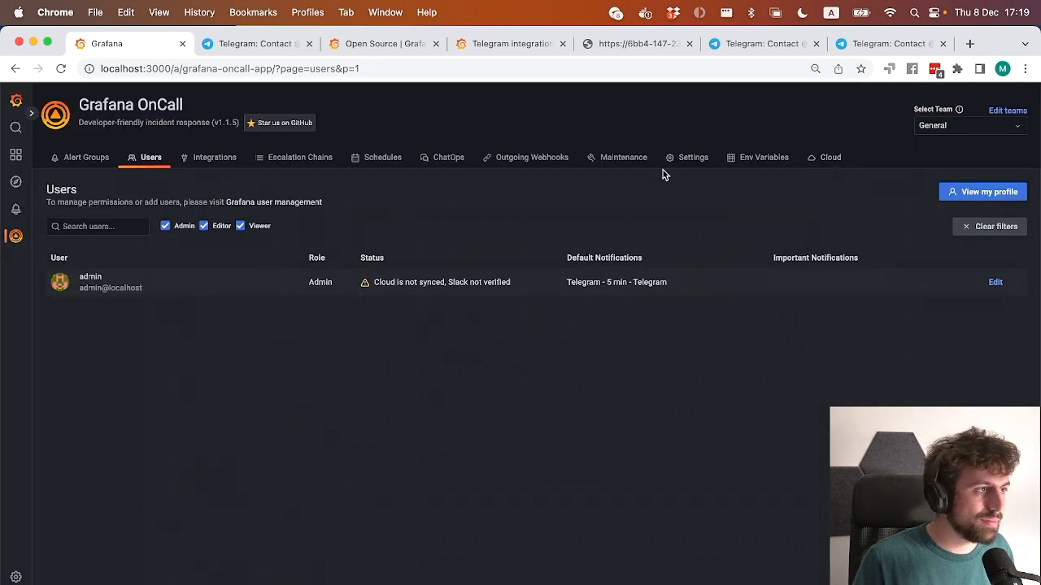
Send a demo alert through the Grafana Alerting integration's route, and open OnCall Telegram Channel in Telegram.
click(216, 160)
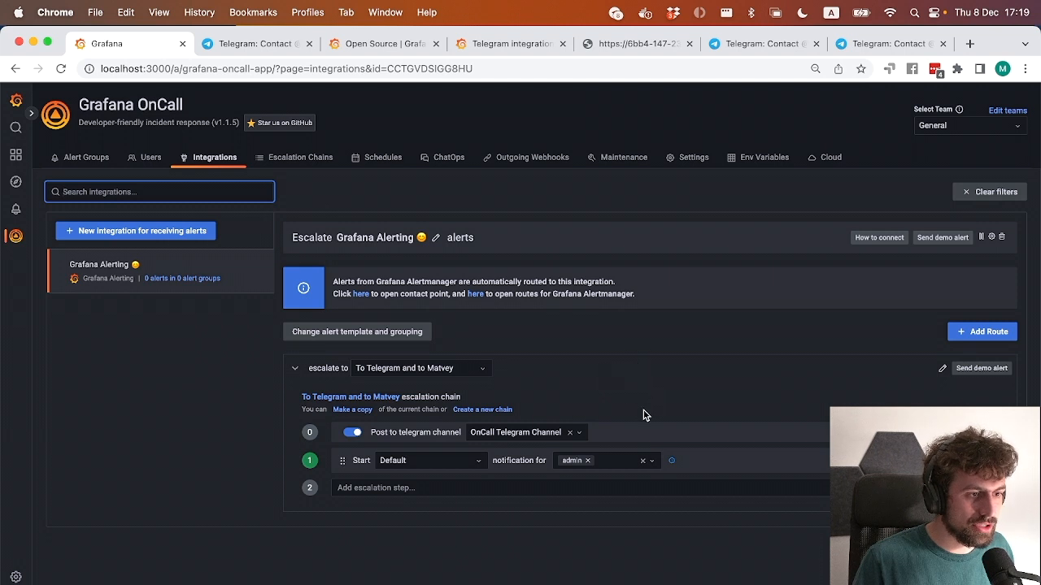
click(978, 371)
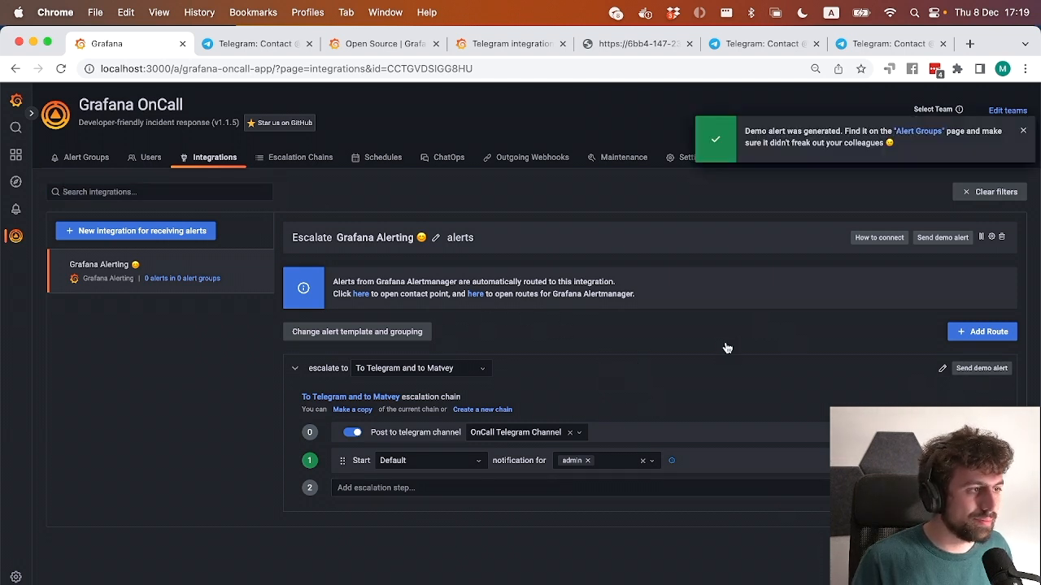
key(super+Tab)
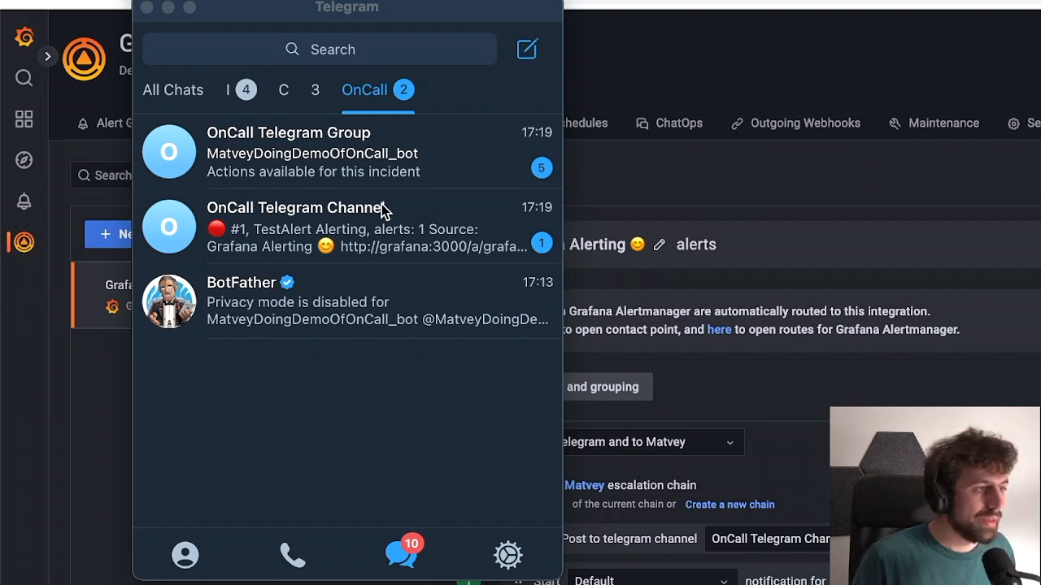
click(433, 231)
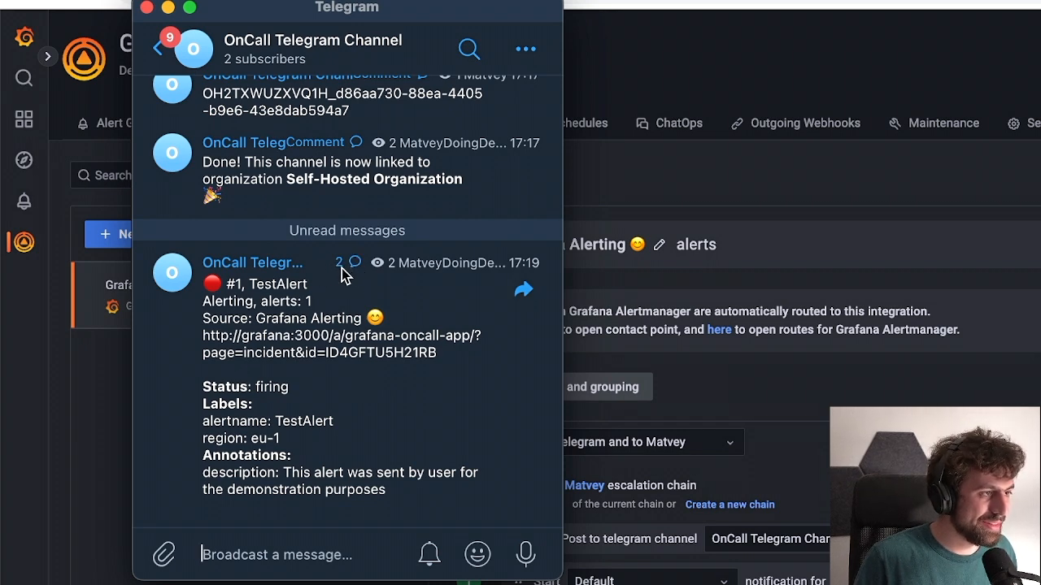
Examine the TestAlert post's discussion thread, including the bot's incident log and the available incident actions.
click(355, 263)
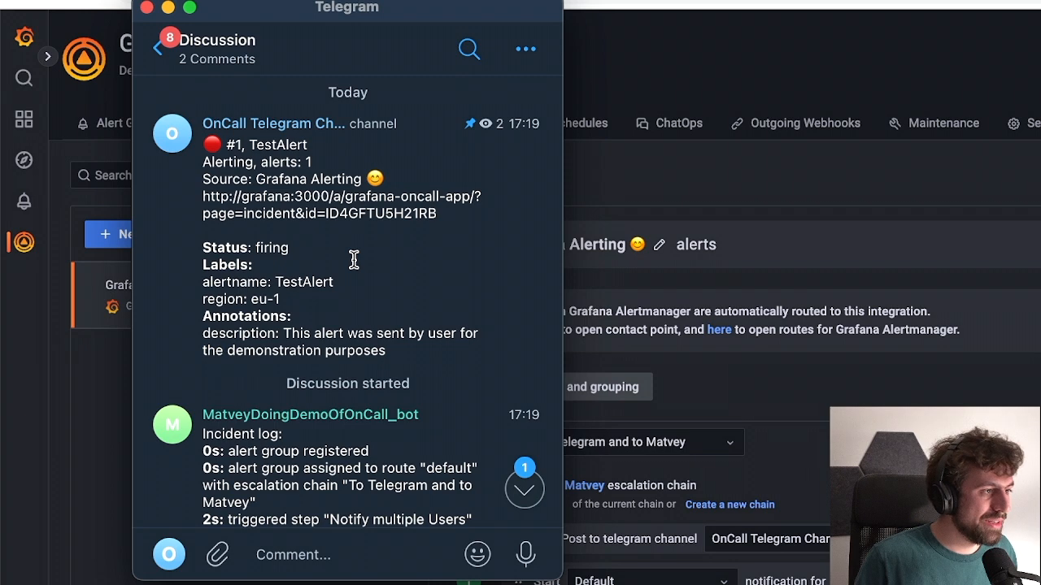
scroll(354, 260, down, 3)
scroll(354, 260, up, 4)
scroll(353, 260, down, 2)
drag(203, 322, 445, 426)
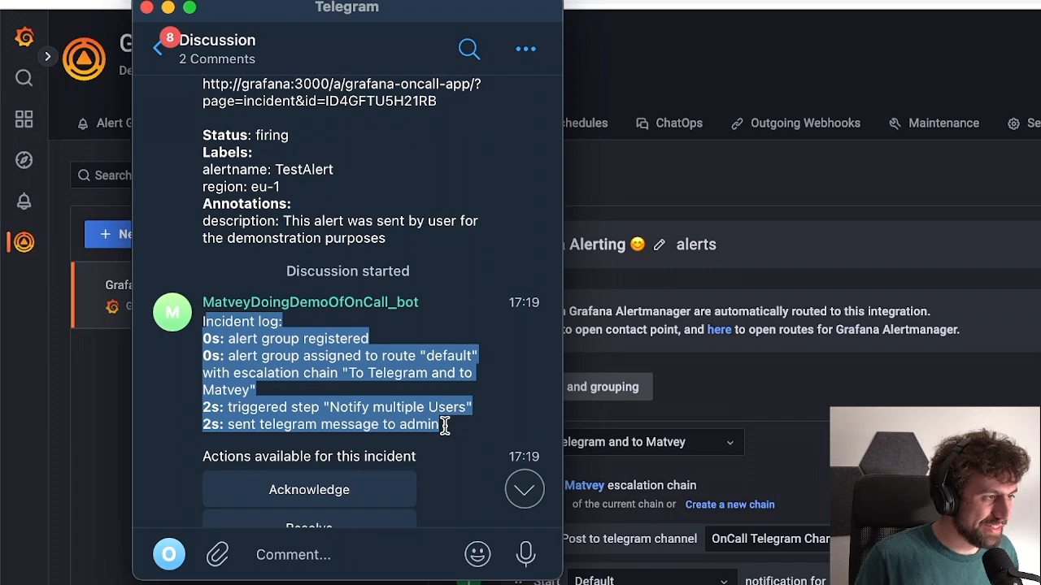
double_click(445, 426)
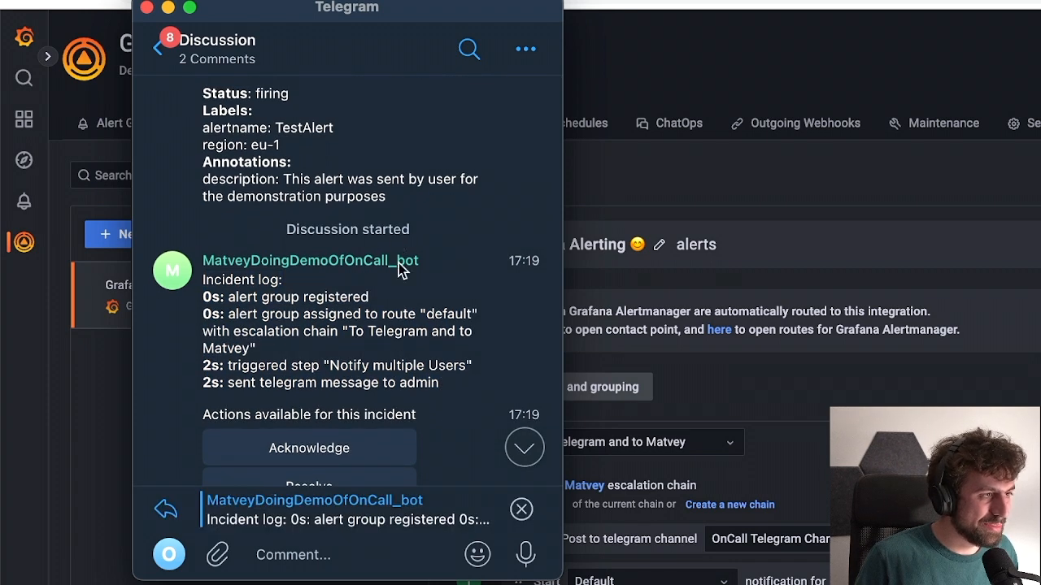
click(522, 509)
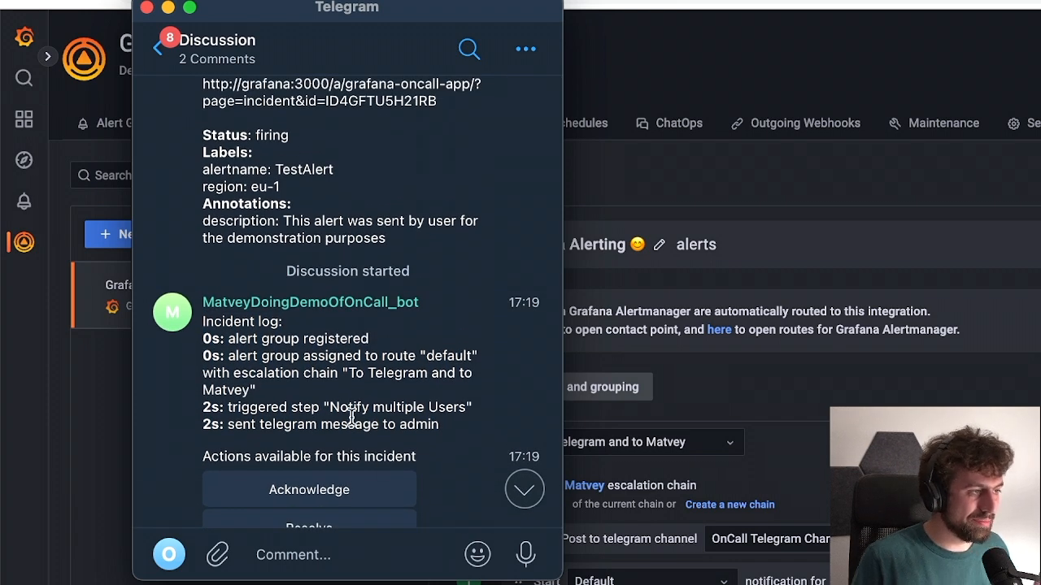
scroll(351, 413, down, 3)
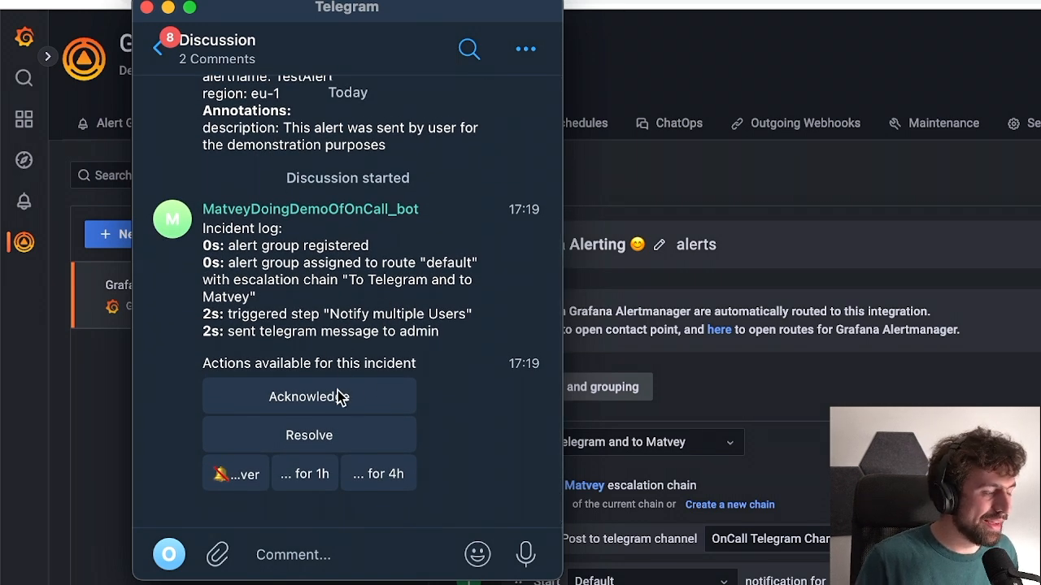
Show the alert groups in Grafana OnCall in Chrome, and acknowledge the TestAlert incident from its discussion in Telegram.
click(306, 583)
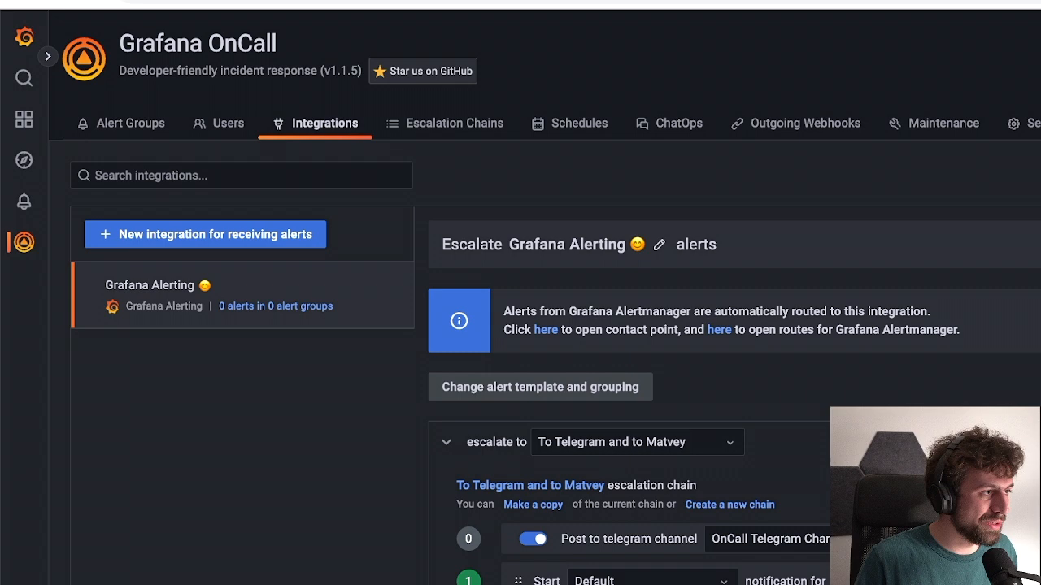
click(163, 128)
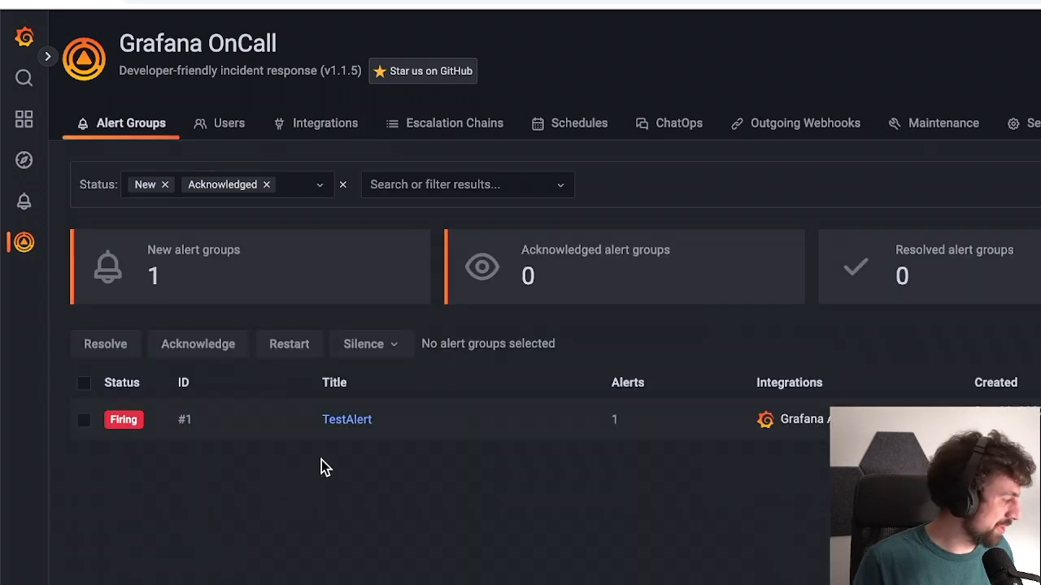
key(super+Tab)
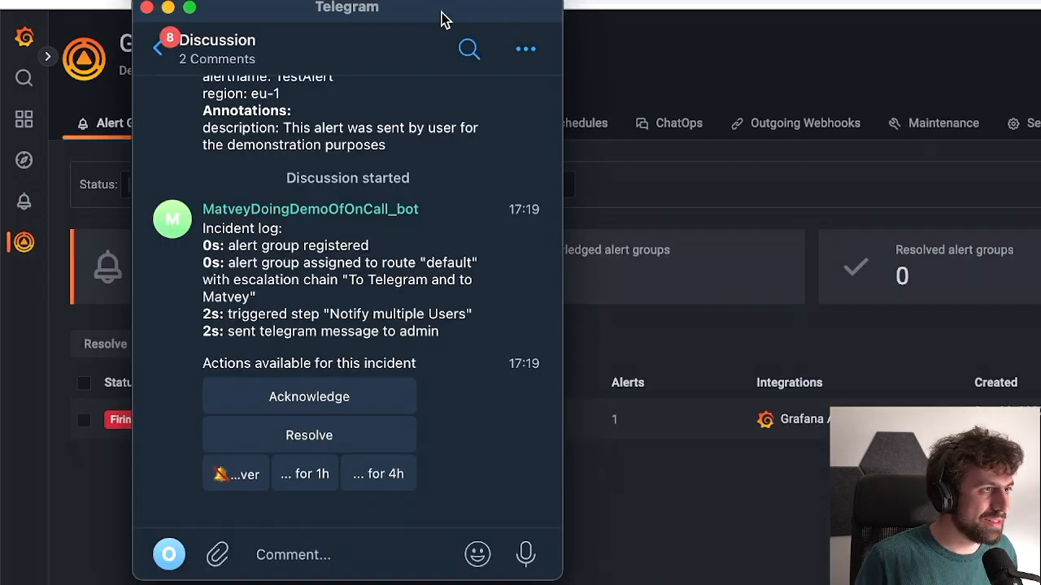
drag(443, 18, 589, 31)
click(475, 411)
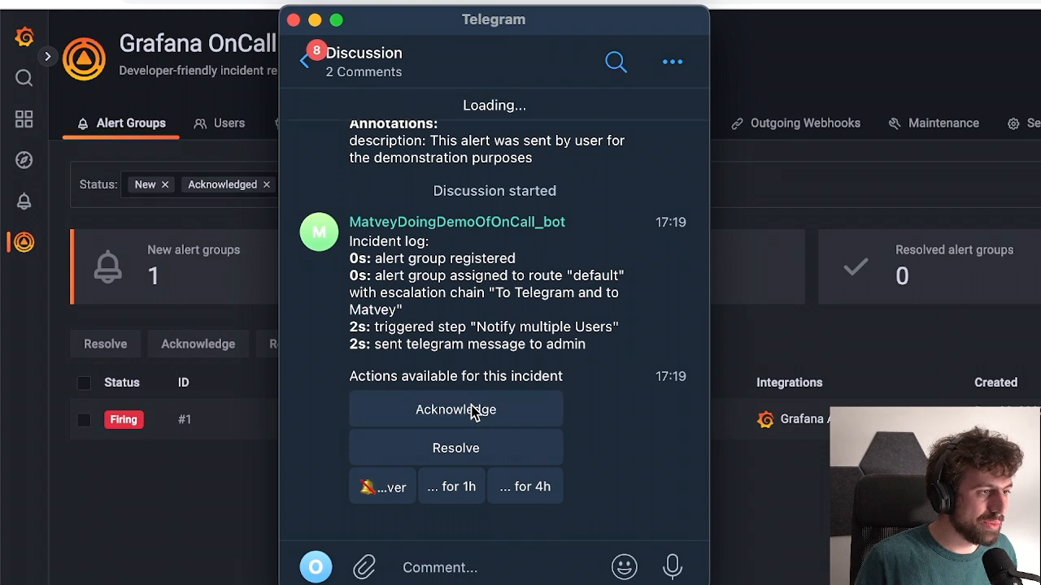
Refresh the alert groups in Chrome, and resolve the TestAlert incident from its discussion in Telegram.
click(219, 529)
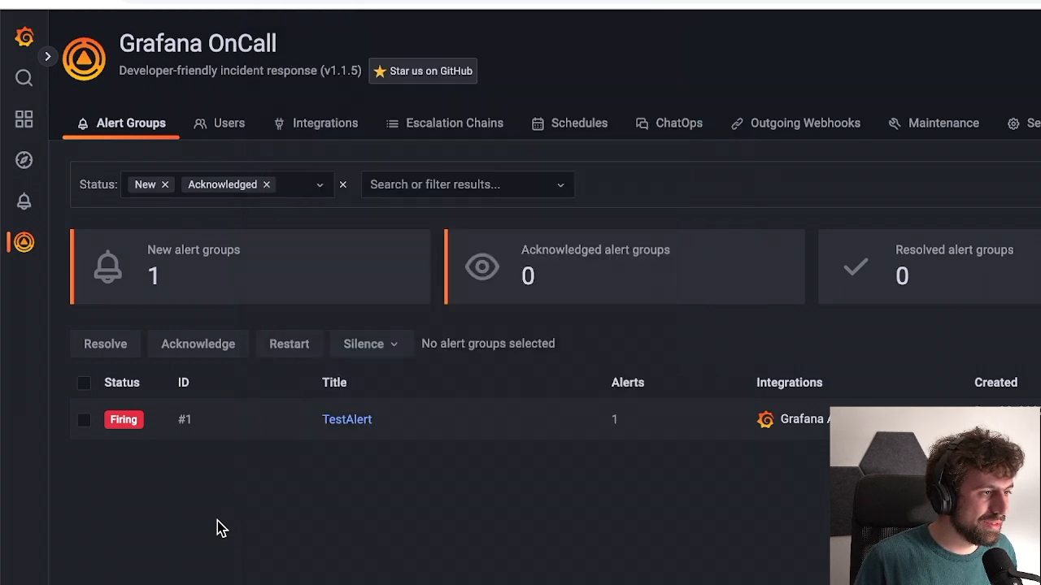
key(super+r)
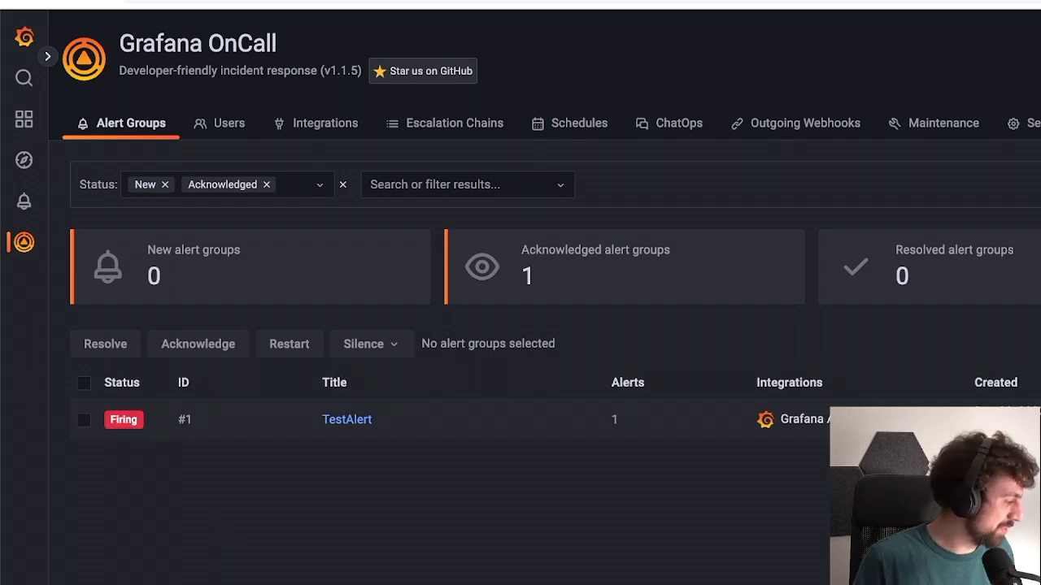
key(super+Tab)
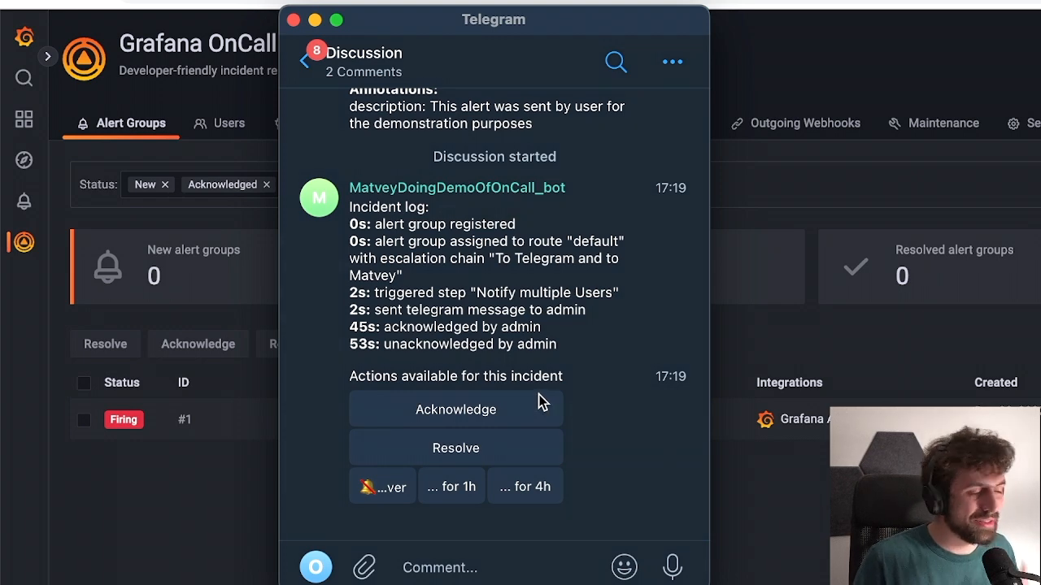
click(476, 452)
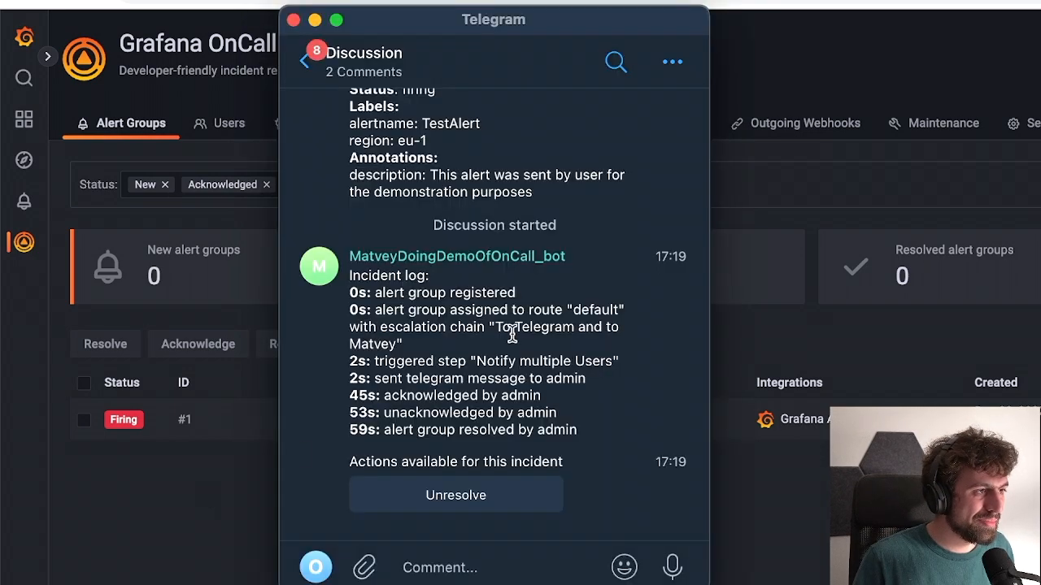
scroll(512, 335, up, 3)
scroll(515, 327, down, 3)
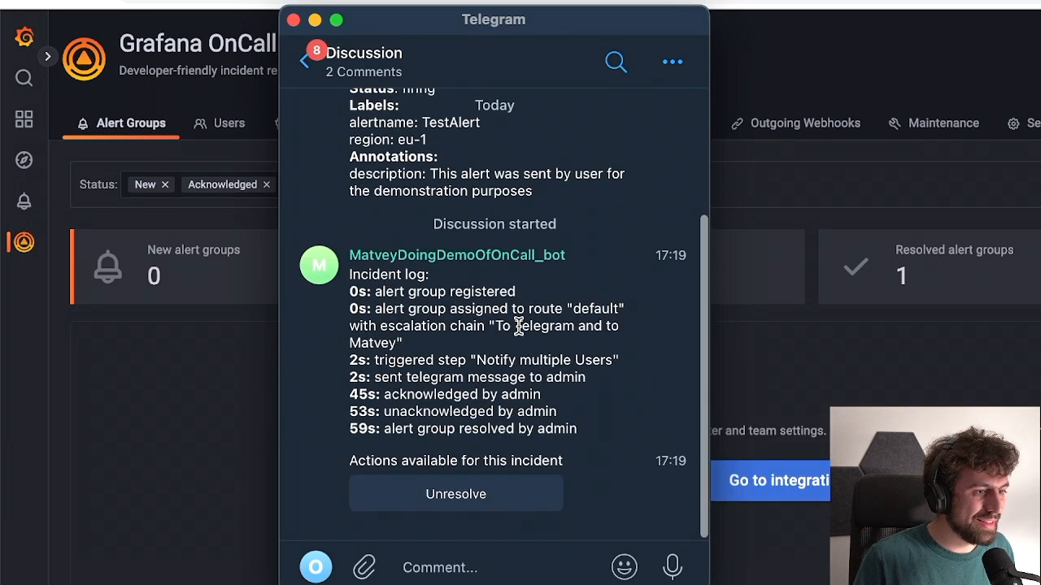